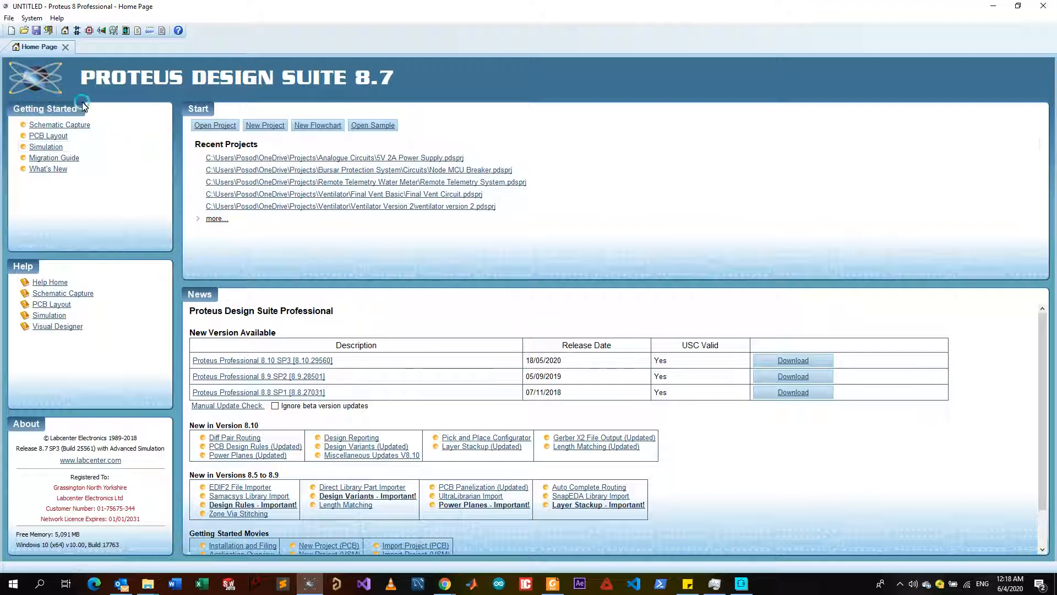
- Open the getting-started Schematic Capture tutorial and read its Creating a New Project and Guided Tour topics
{"action": "left_click", "coordinate": [37, 126]}
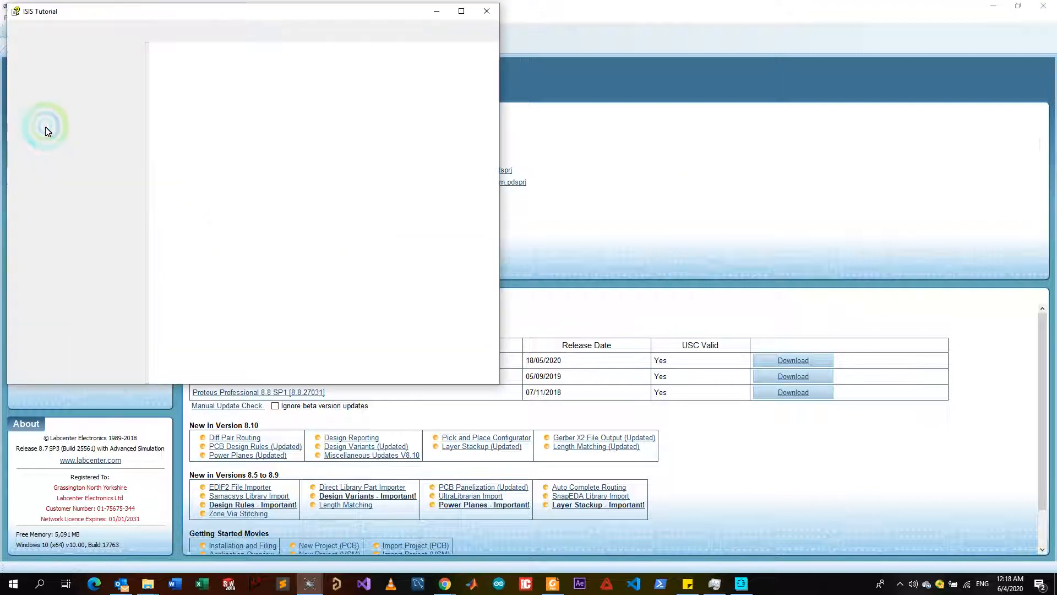
{"action": "left_click_drag", "start_coordinate": [120, 10], "coordinate": [359, 50]}
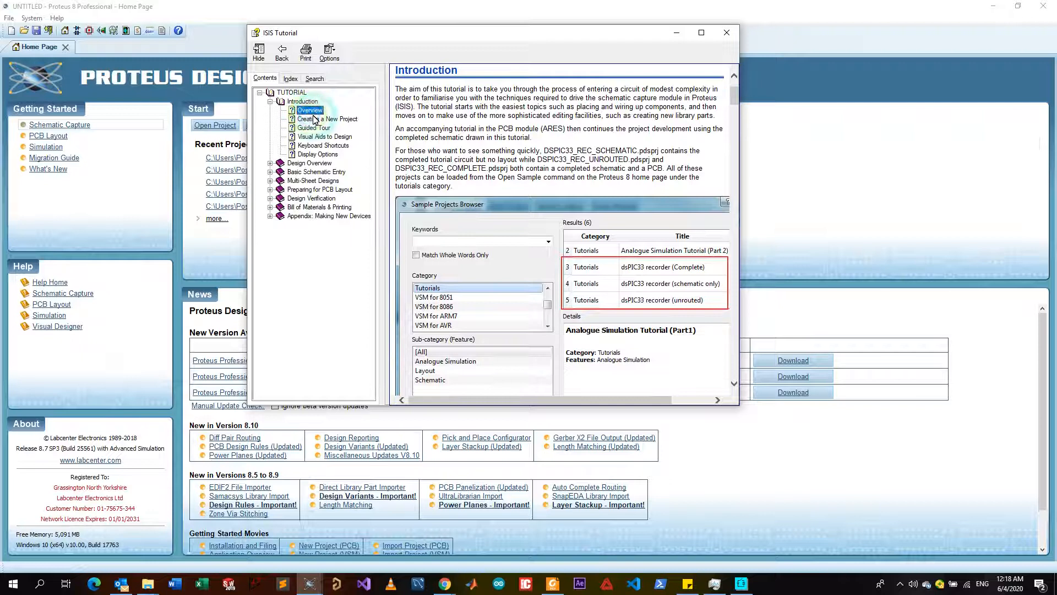
{"action": "left_click", "coordinate": [316, 119]}
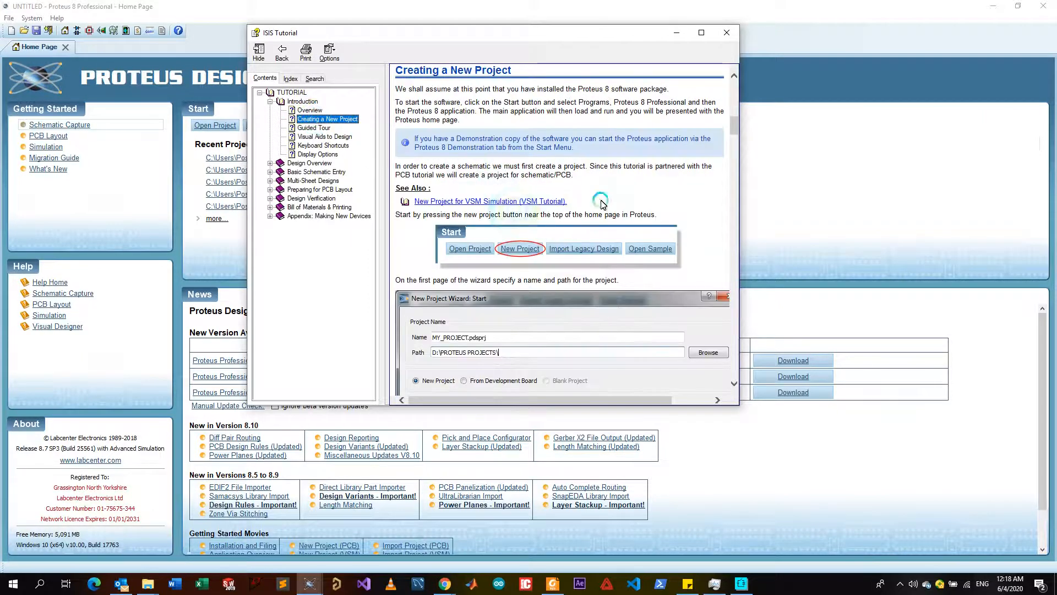
{"action": "scroll", "coordinate": [589, 211], "scroll_direction": "down", "scroll_amount": 8}
{"action": "scroll", "coordinate": [590, 211], "scroll_direction": "down", "scroll_amount": 10}
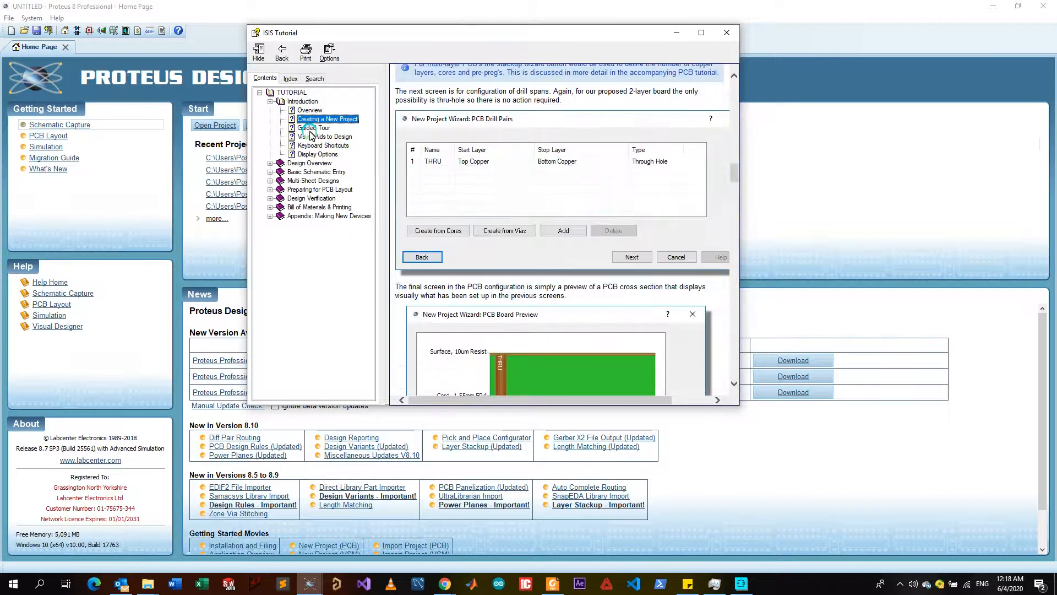
{"action": "left_click", "coordinate": [311, 128]}
{"action": "scroll", "coordinate": [584, 199], "scroll_direction": "down", "scroll_amount": 10}
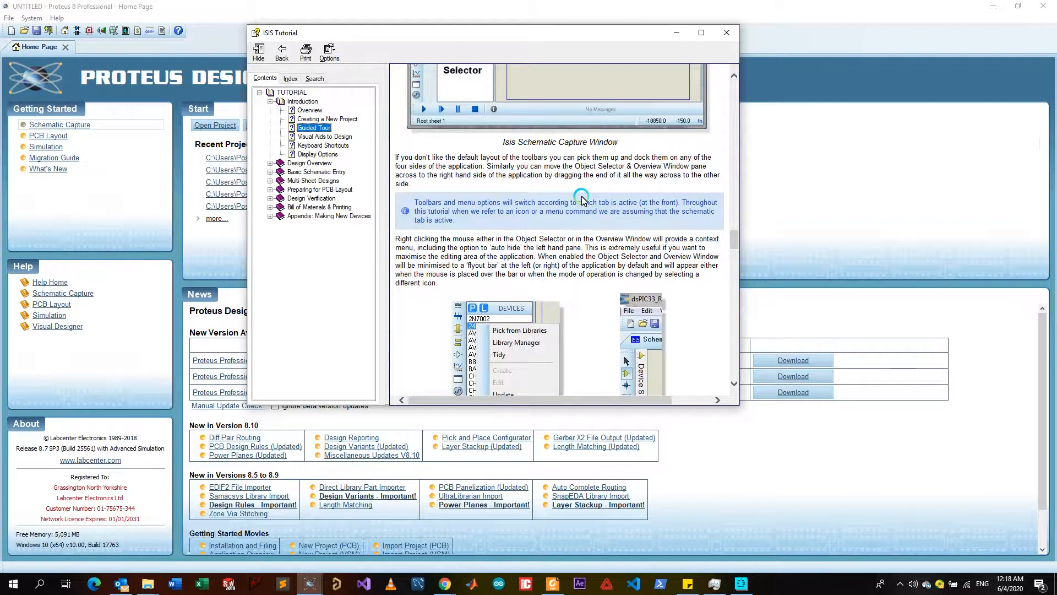
{"action": "scroll", "coordinate": [584, 200], "scroll_direction": "up", "scroll_amount": 10}
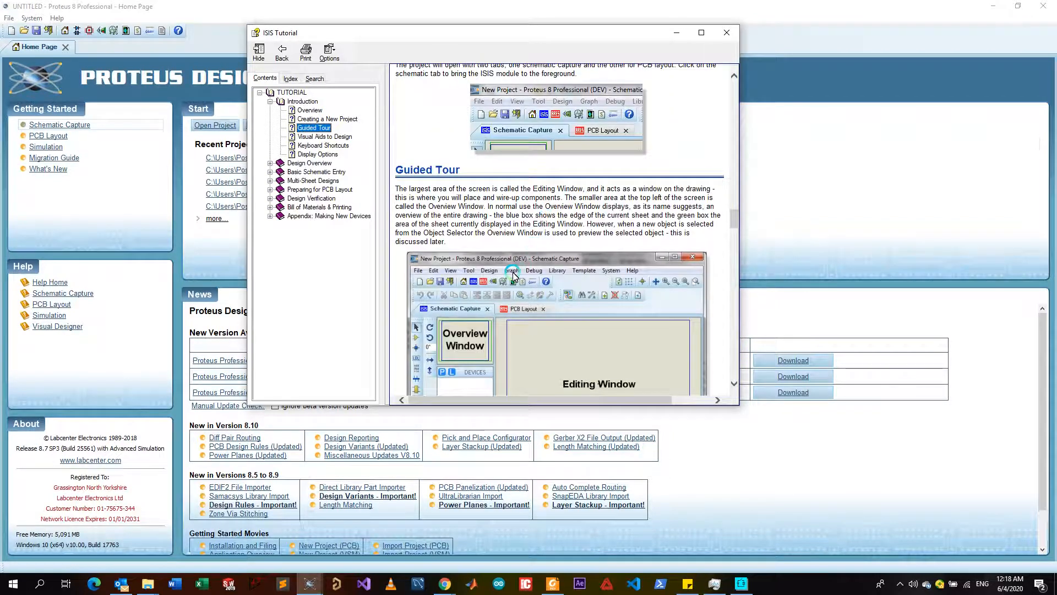
{"action": "scroll", "coordinate": [466, 192], "scroll_direction": "down", "scroll_amount": 3}
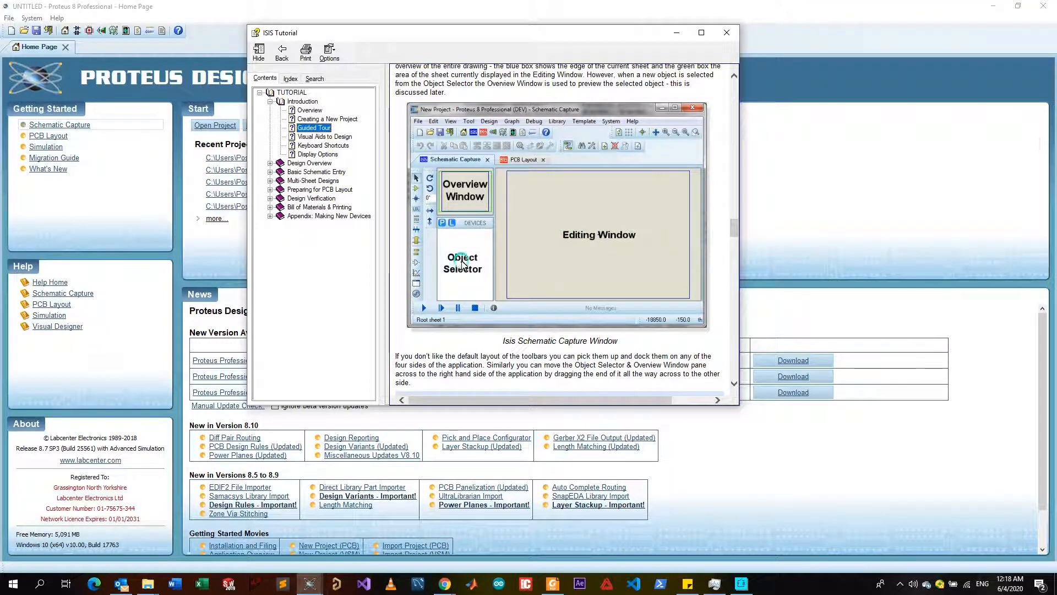
- Read the tutorial's Visual Aids to Design, Preparing for PCB Layout and Packaging Considerations topics, and close the tutorial
{"action": "left_click", "coordinate": [322, 137]}
{"action": "left_click", "coordinate": [271, 102]}
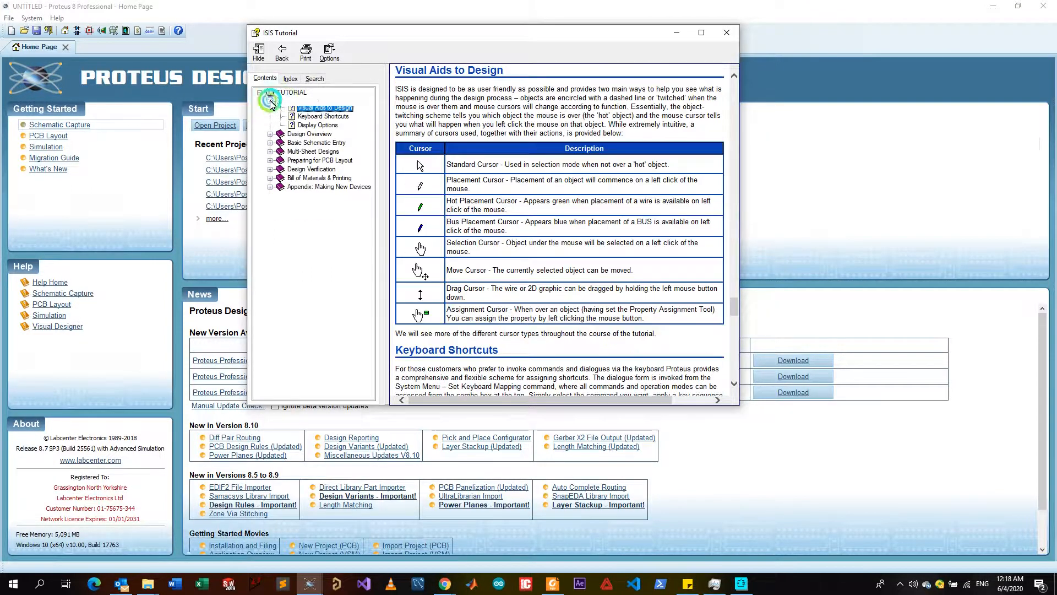
{"action": "left_click", "coordinate": [318, 136]}
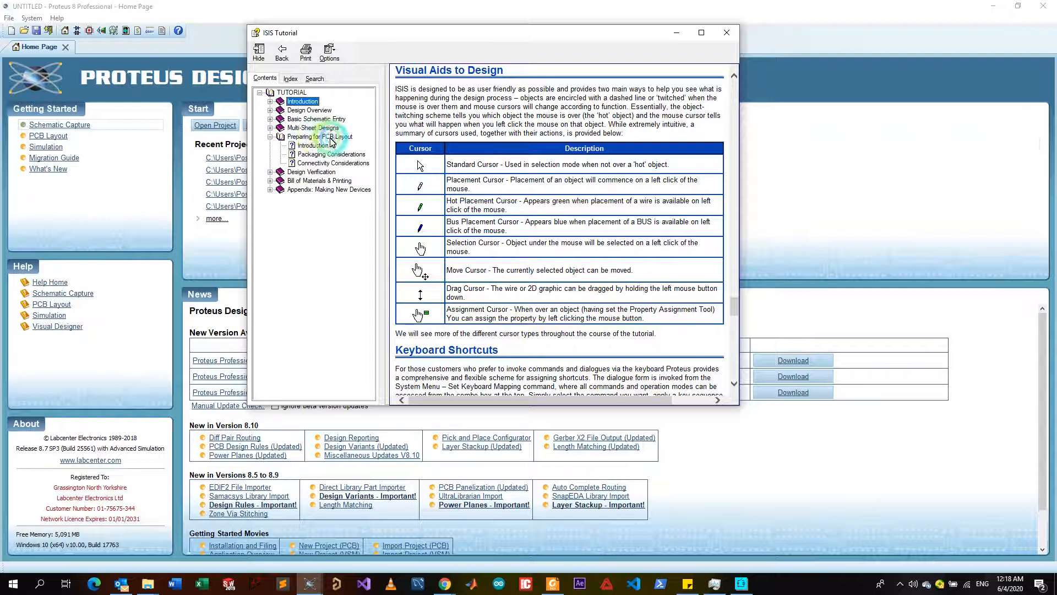
{"action": "left_click", "coordinate": [317, 136]}
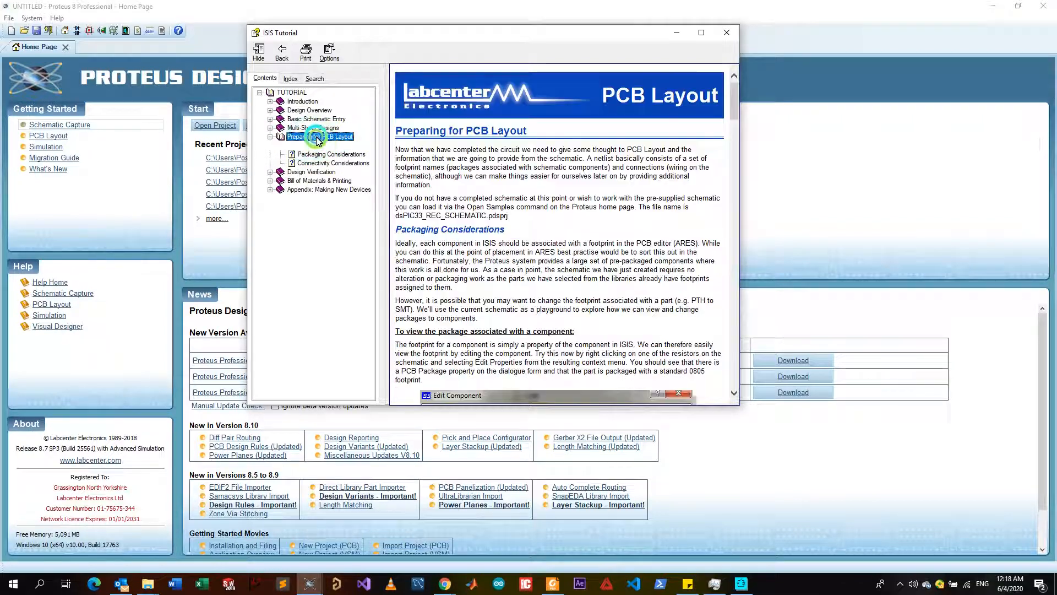
{"action": "left_click", "coordinate": [331, 154]}
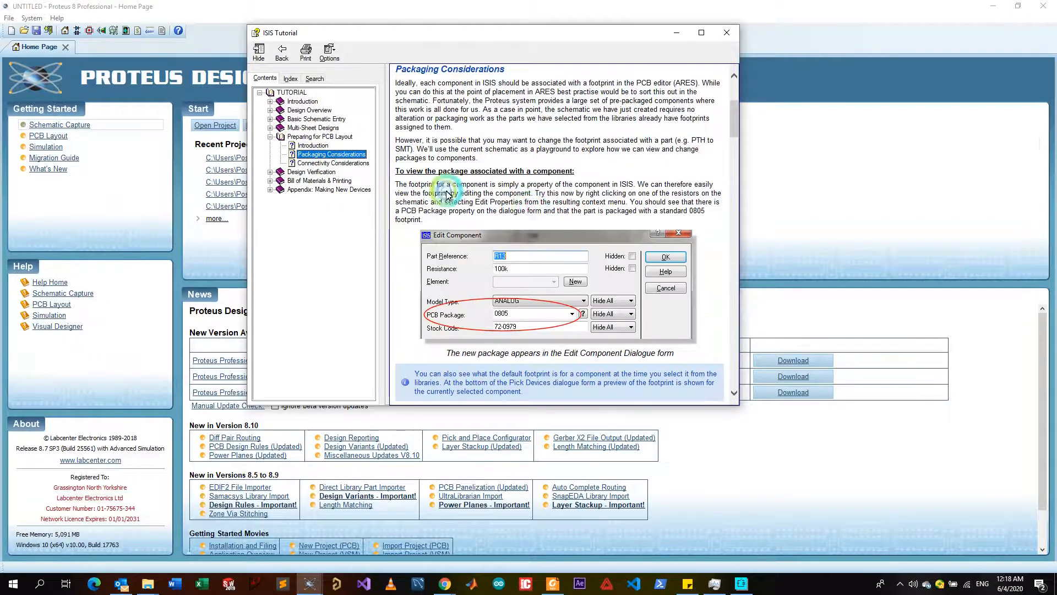
{"action": "scroll", "coordinate": [557, 219], "scroll_direction": "down", "scroll_amount": 8}
{"action": "scroll", "coordinate": [556, 220], "scroll_direction": "up", "scroll_amount": 5}
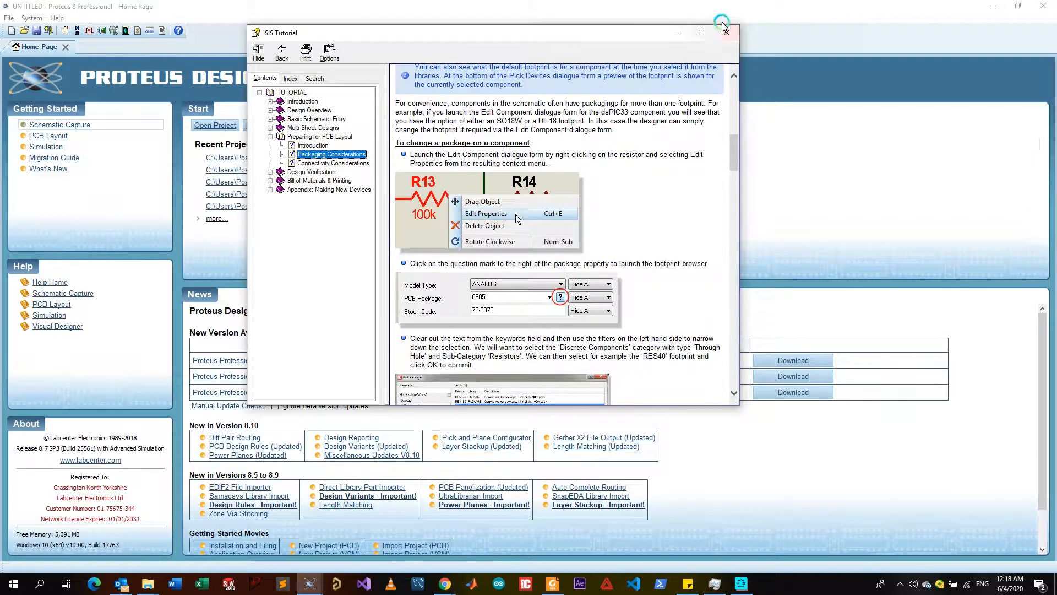
{"action": "left_click", "coordinate": [724, 35]}
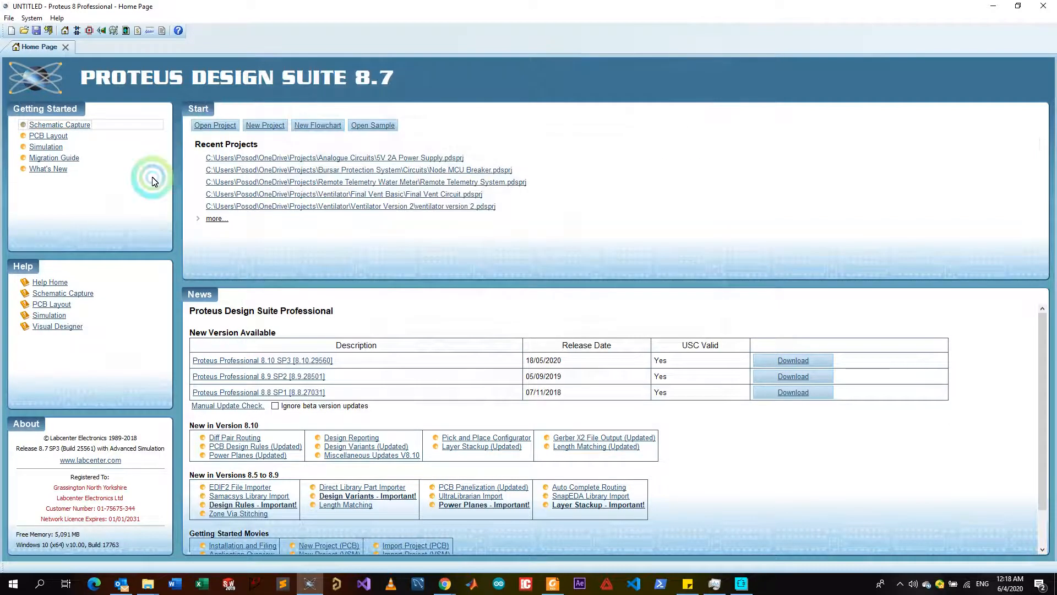
- Open the getting-started Simulation tutorial, skim its introduction, project setup and compiler configuration sections, and close it
{"action": "left_click", "coordinate": [49, 148]}
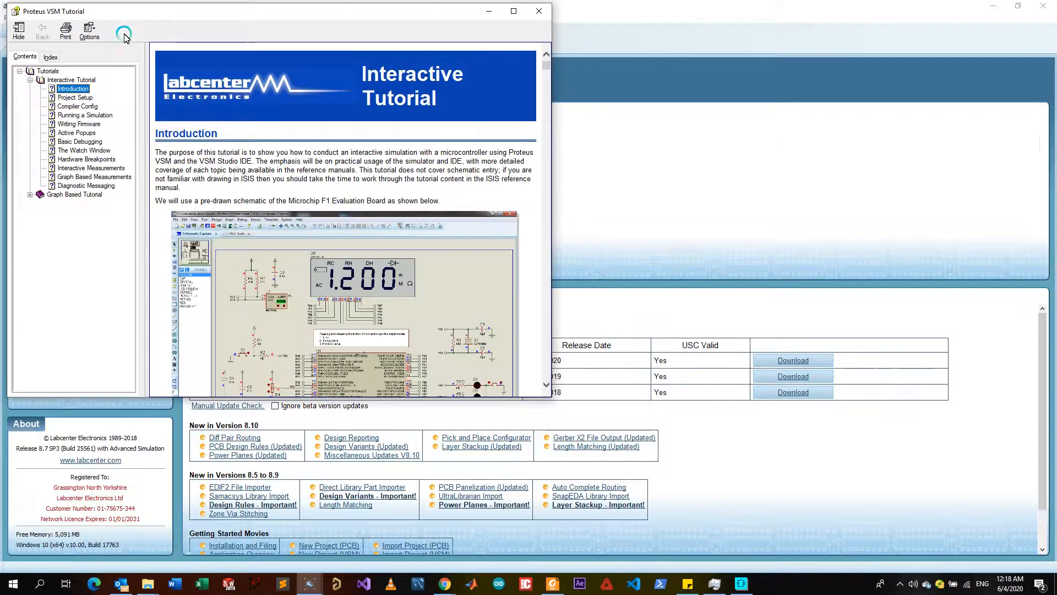
{"action": "scroll", "coordinate": [386, 215], "scroll_direction": "down", "scroll_amount": 15}
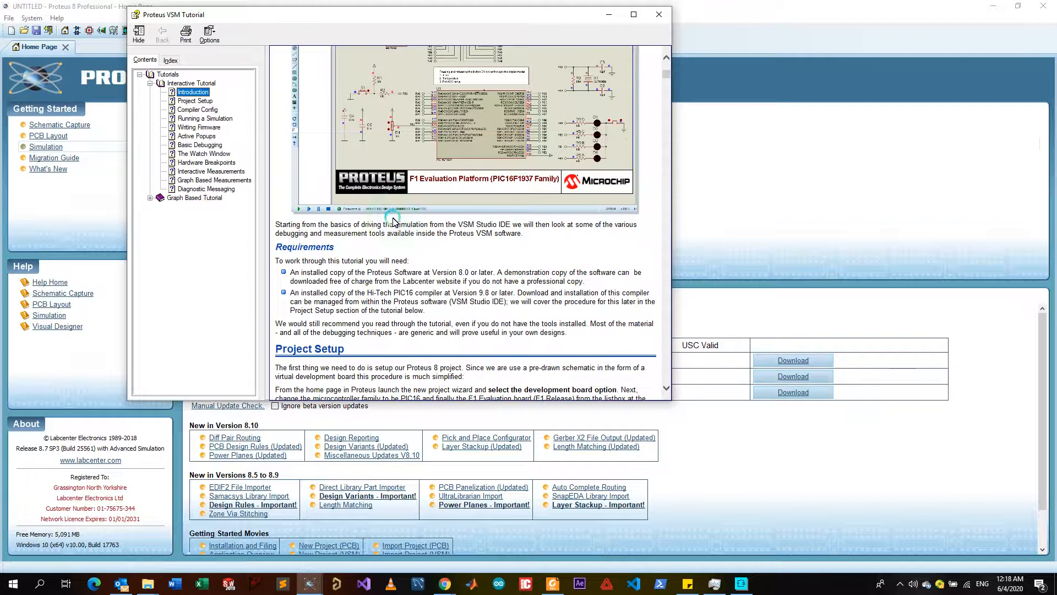
{"action": "scroll", "coordinate": [394, 221], "scroll_direction": "down", "scroll_amount": 20}
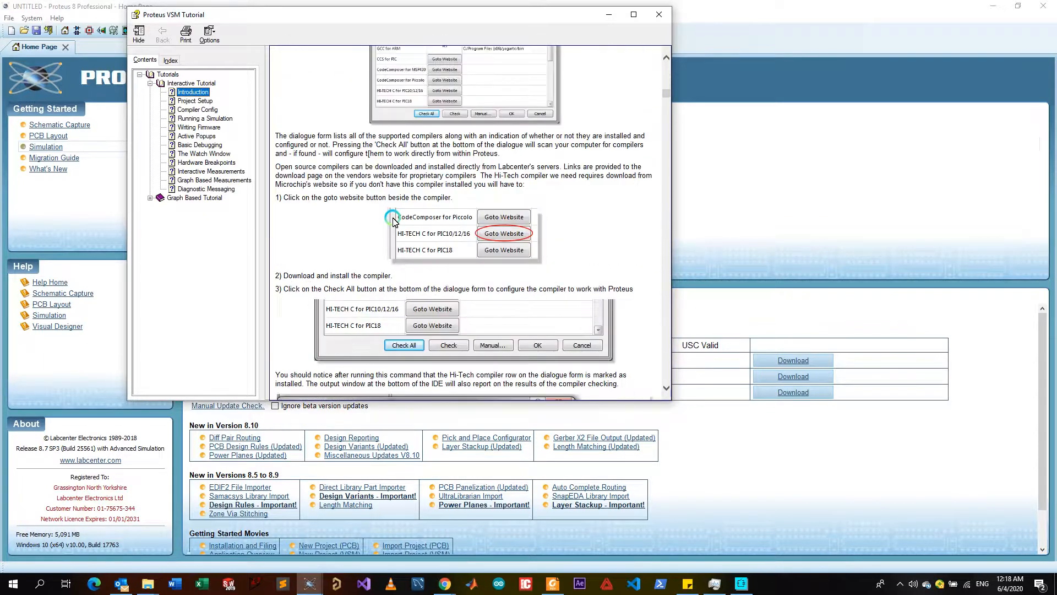
{"action": "left_click", "coordinate": [665, 17]}
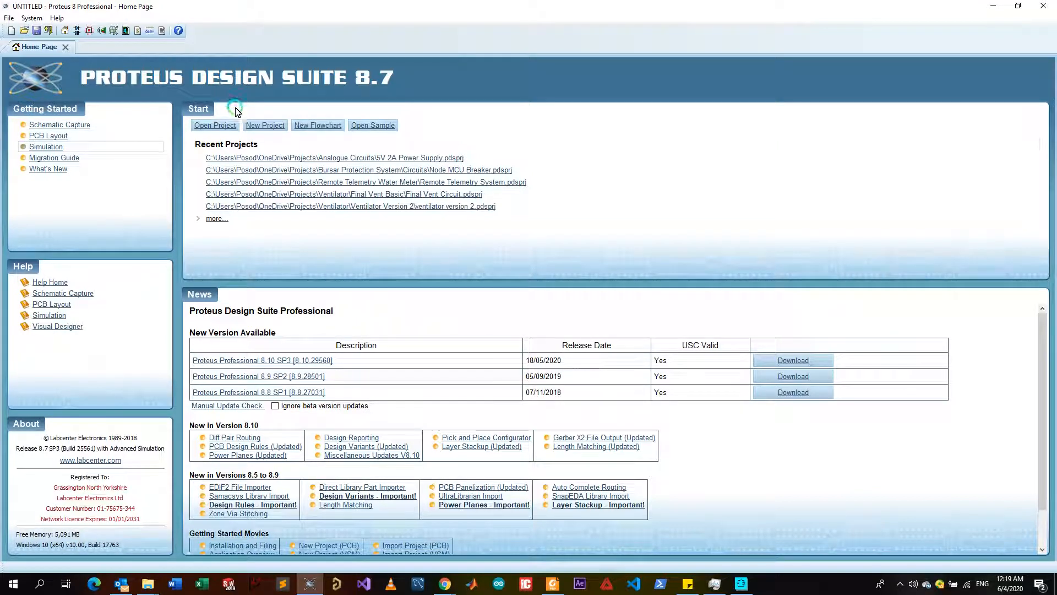
- Start a new project and name it First Project
{"action": "left_click", "coordinate": [261, 126]}
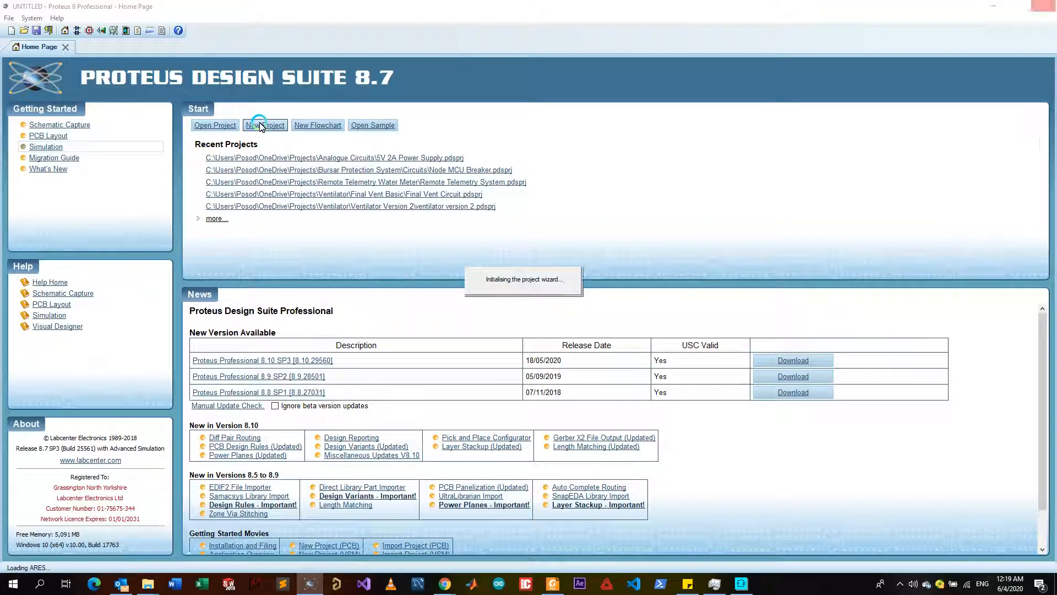
{"action": "left_click_drag", "start_coordinate": [475, 135], "coordinate": [376, 137]}
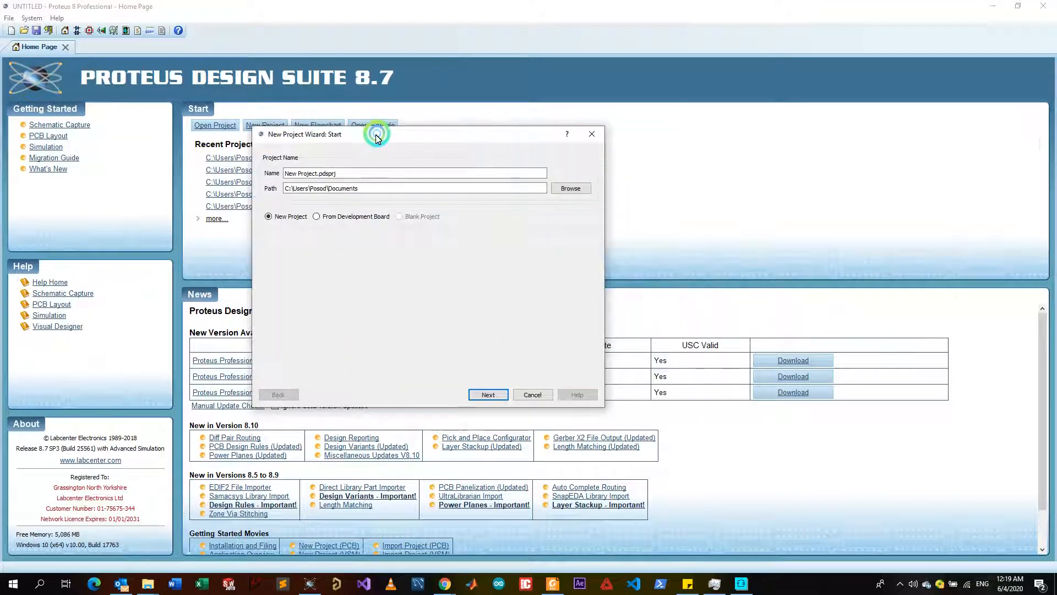
{"action": "left_click", "coordinate": [338, 174]}
{"action": "left_click_drag", "start_coordinate": [349, 175], "coordinate": [211, 174]}
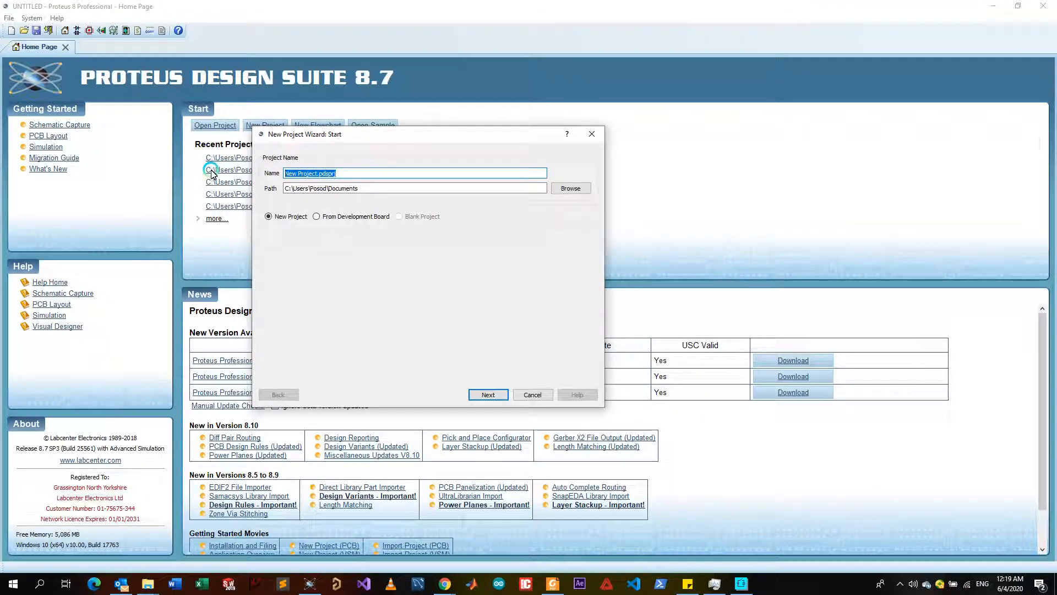
{"action": "type", "text": "First Project"}
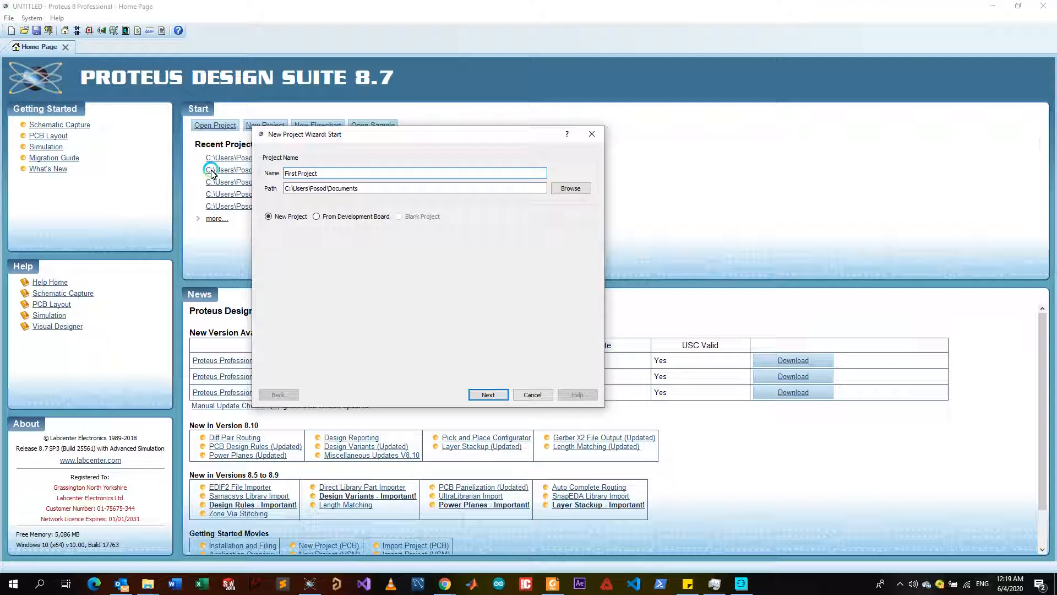
- Set the project's save location to the folder E:\Tutorials Open Source Code Gangster\Tutorial Circuits
{"action": "left_click", "coordinate": [578, 191]}
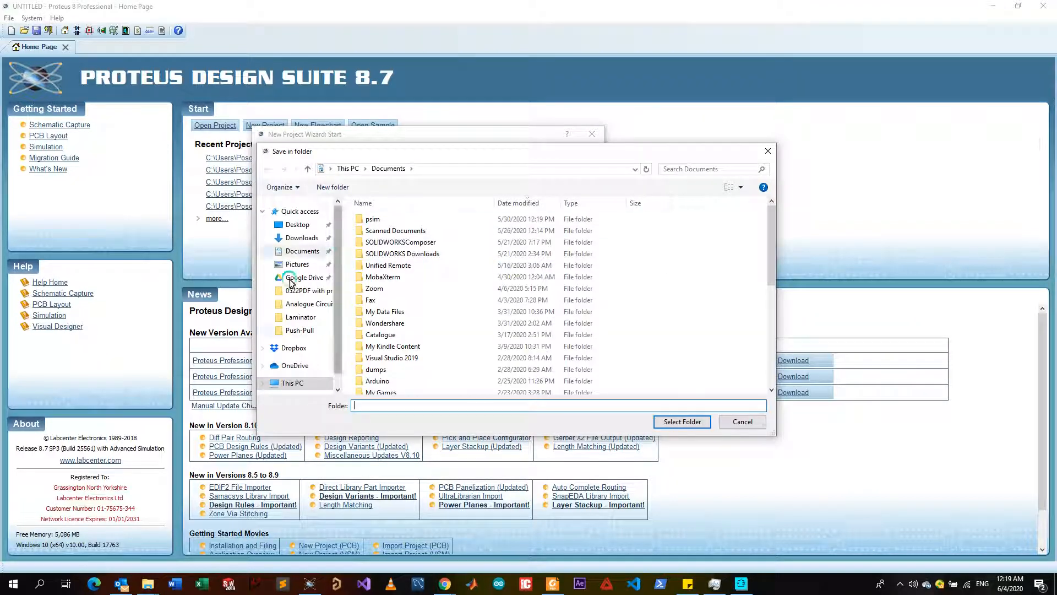
{"action": "left_click", "coordinate": [283, 385]}
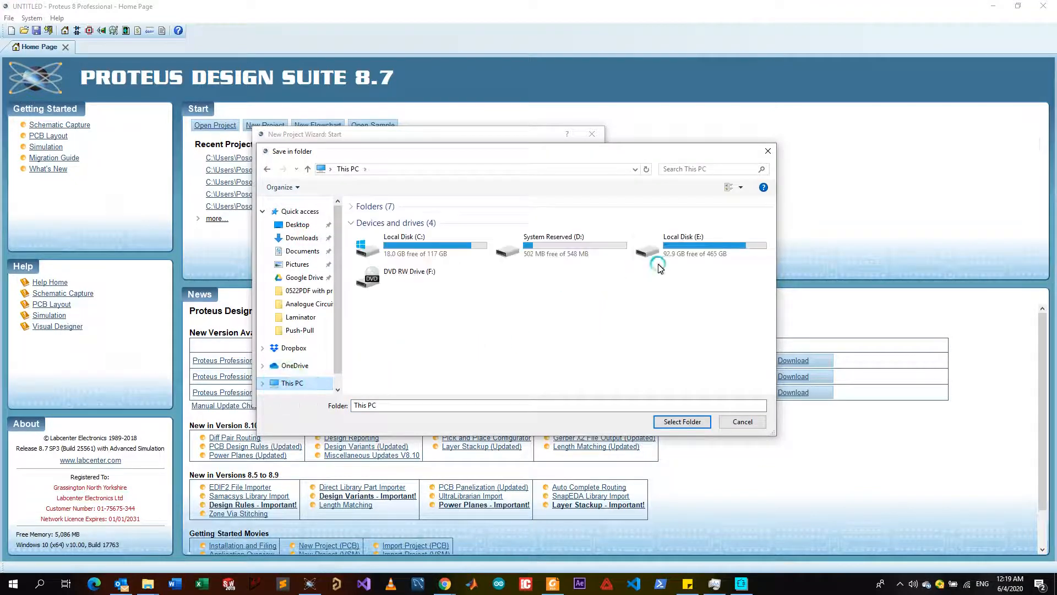
{"action": "double_click", "coordinate": [660, 268]}
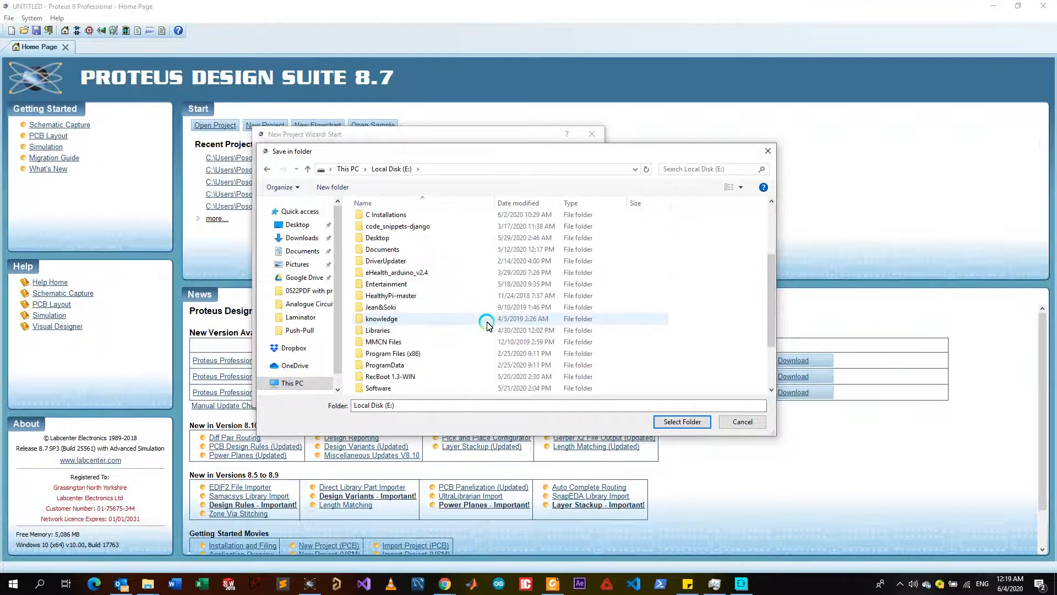
{"action": "scroll", "coordinate": [487, 326], "scroll_direction": "down", "scroll_amount": 2}
{"action": "double_click", "coordinate": [464, 354]}
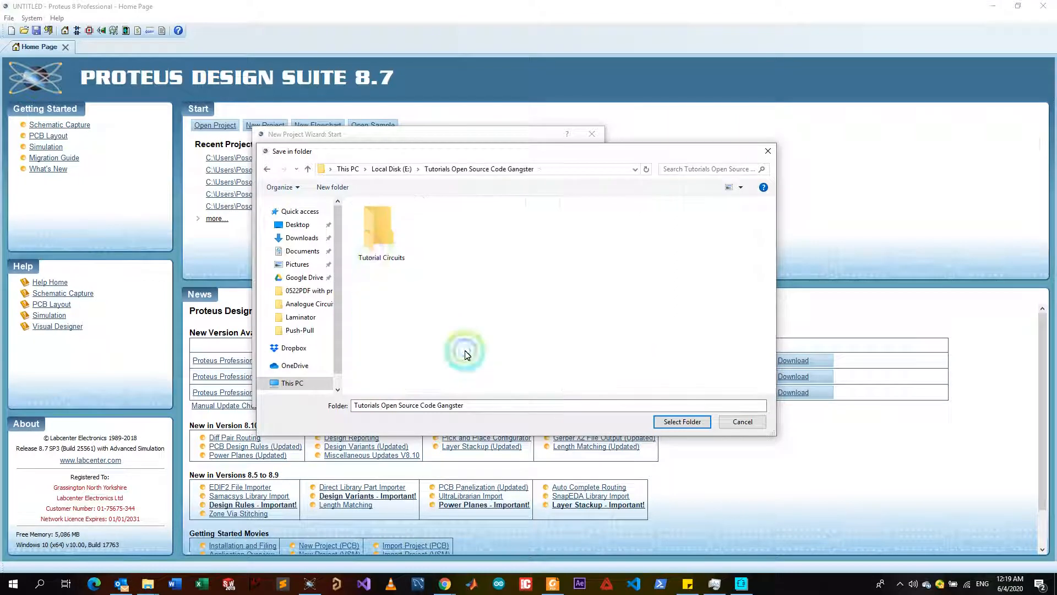
{"action": "double_click", "coordinate": [379, 228]}
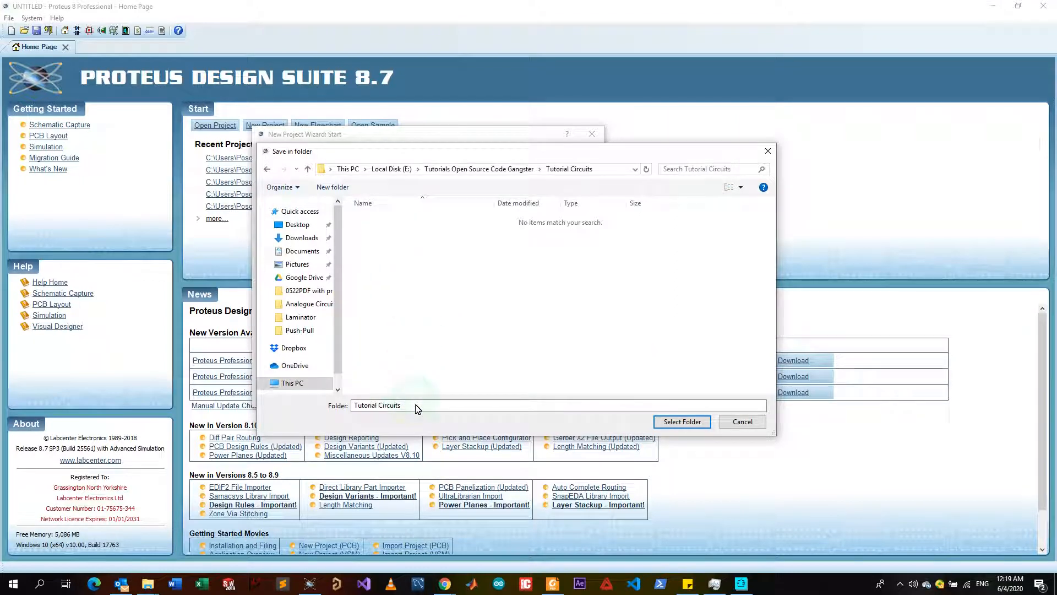
{"action": "left_click_drag", "start_coordinate": [419, 406], "coordinate": [322, 403]}
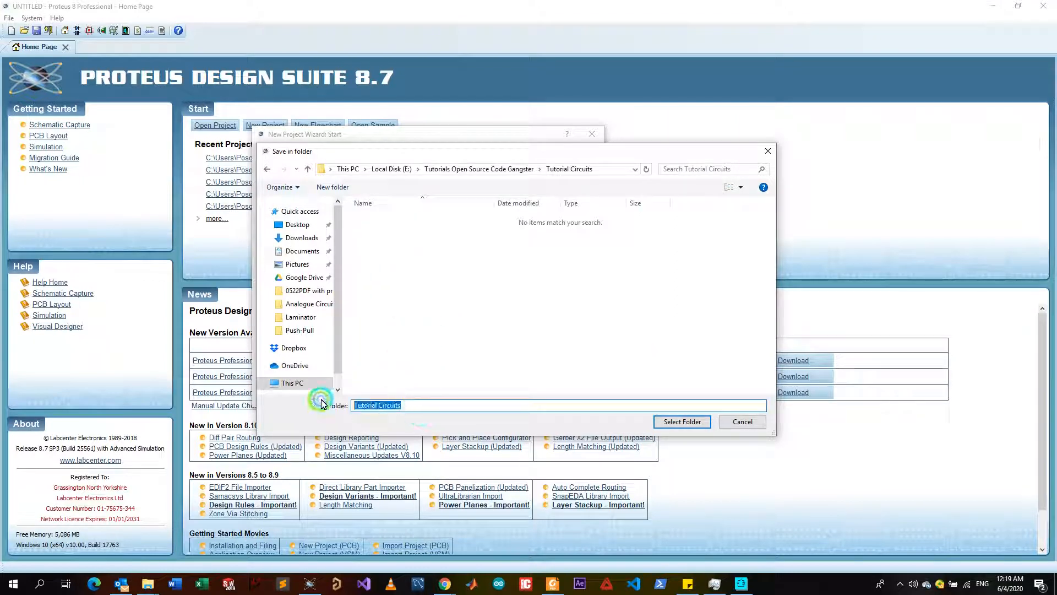
{"action": "left_click", "coordinate": [682, 421]}
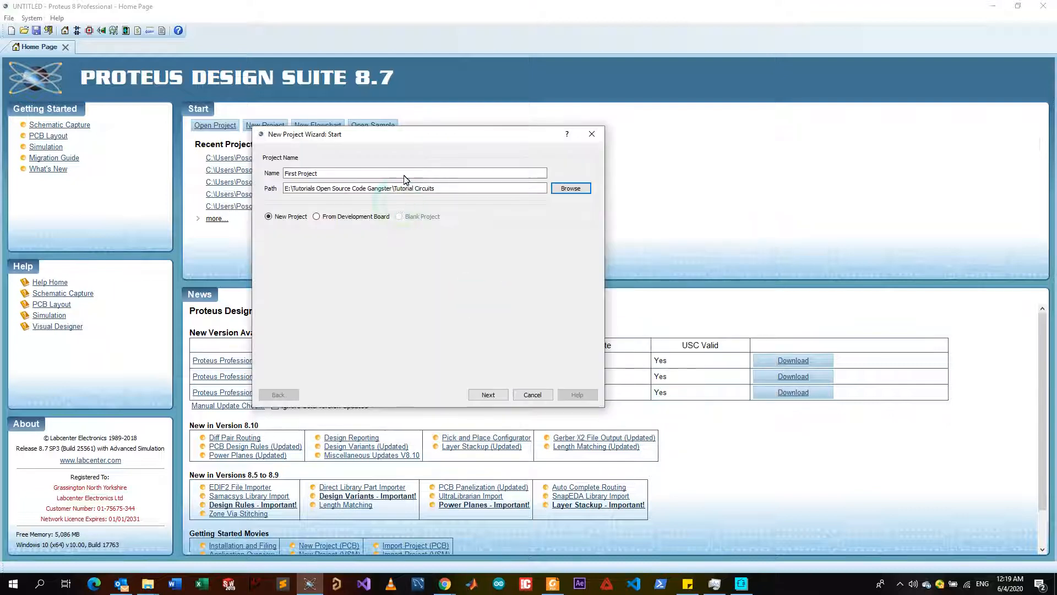
- Check the project's name and path, keep the New Project type, and continue to the schematic design options
{"action": "left_click", "coordinate": [322, 188]}
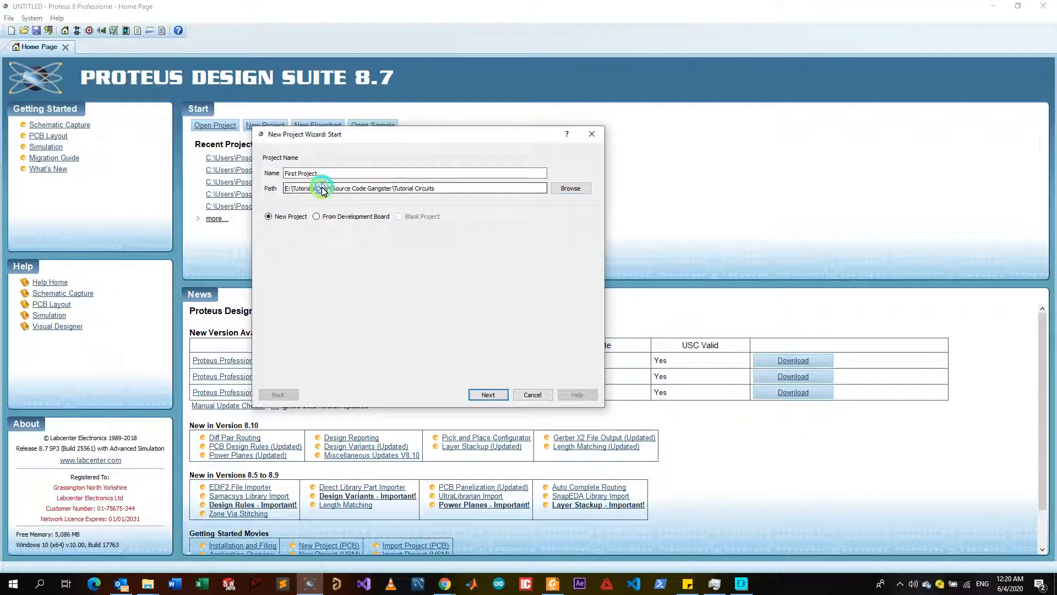
{"action": "left_click_drag", "start_coordinate": [322, 189], "coordinate": [468, 186]}
{"action": "left_click", "coordinate": [468, 186]}
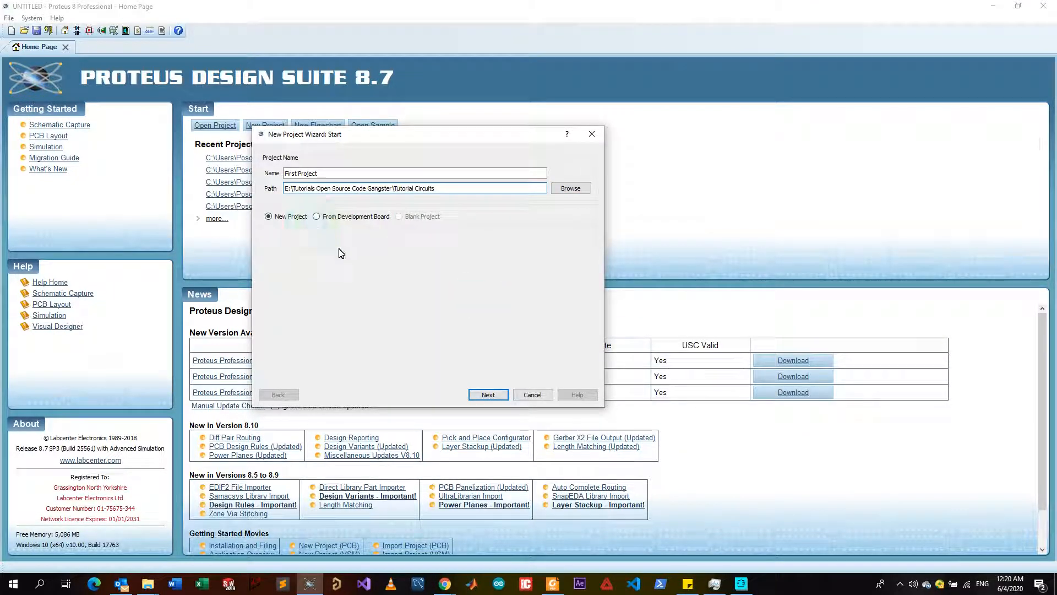
{"action": "left_click", "coordinate": [271, 215]}
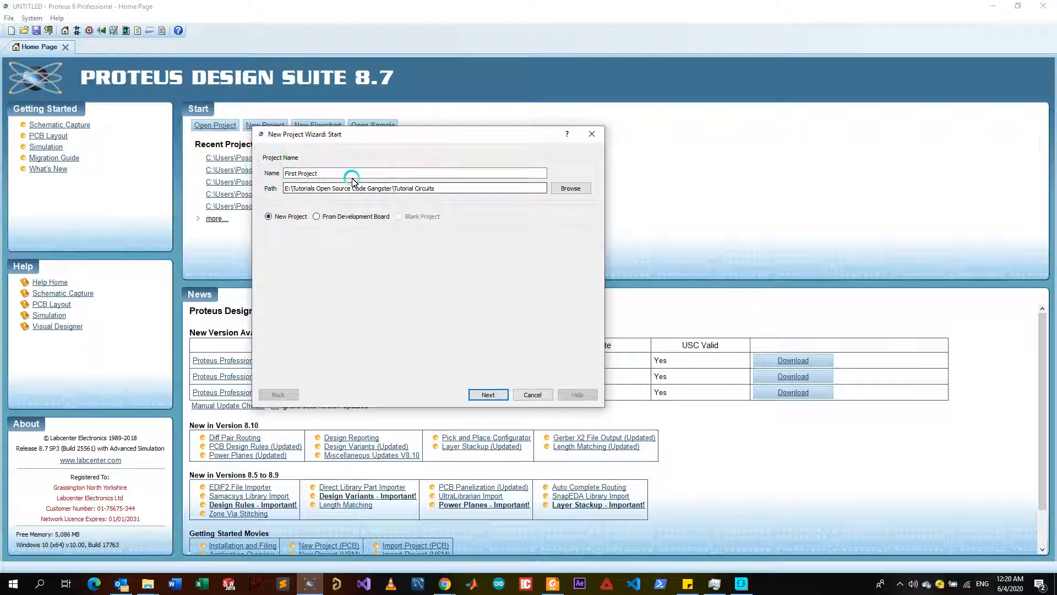
{"action": "left_click", "coordinate": [314, 173]}
{"action": "left_click", "coordinate": [493, 394]}
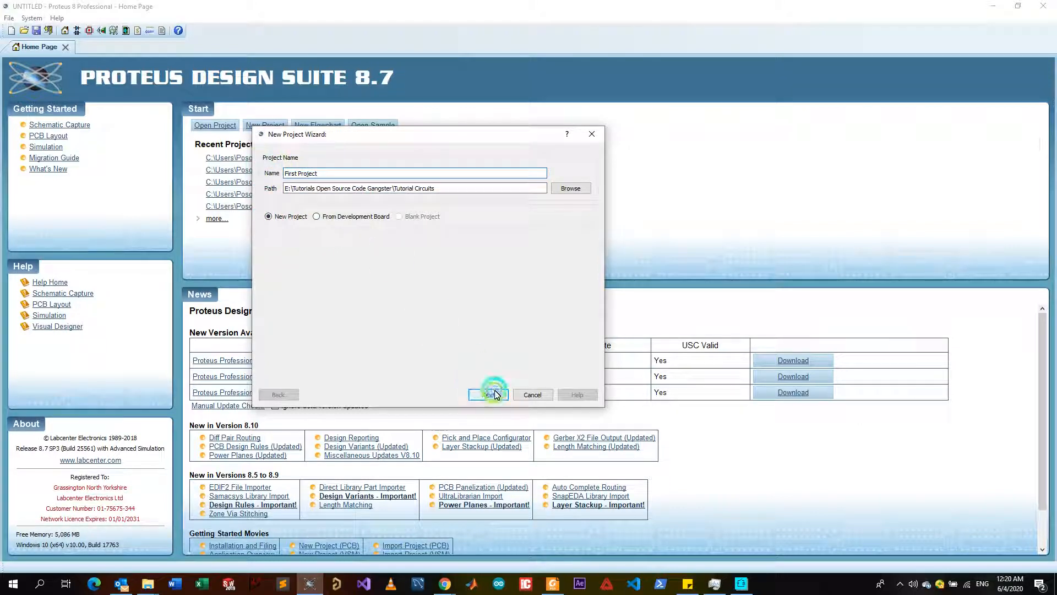
{"action": "left_click", "coordinate": [323, 188]}
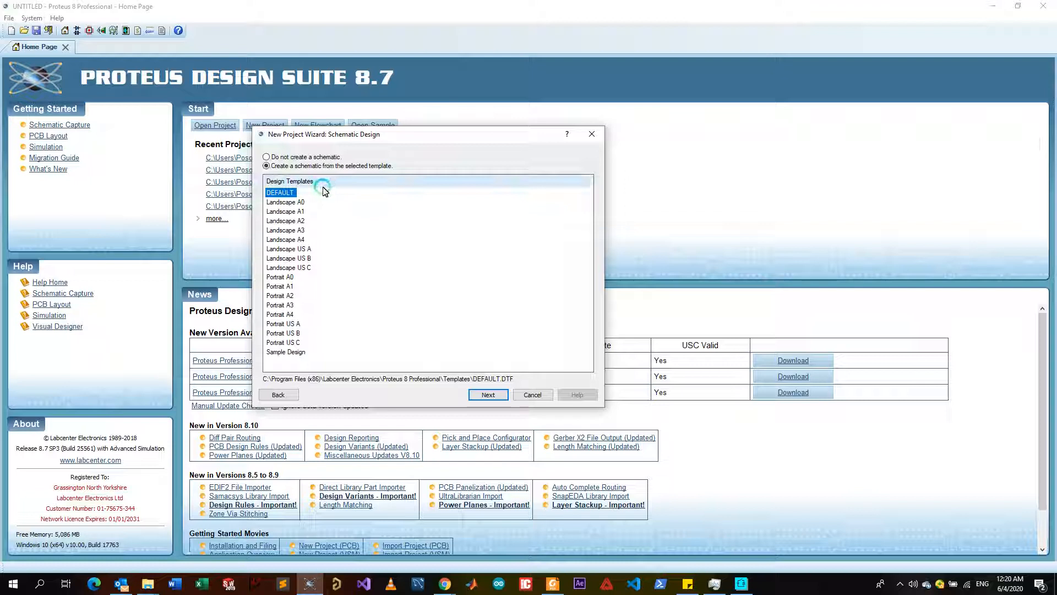
{"action": "left_click", "coordinate": [355, 135]}
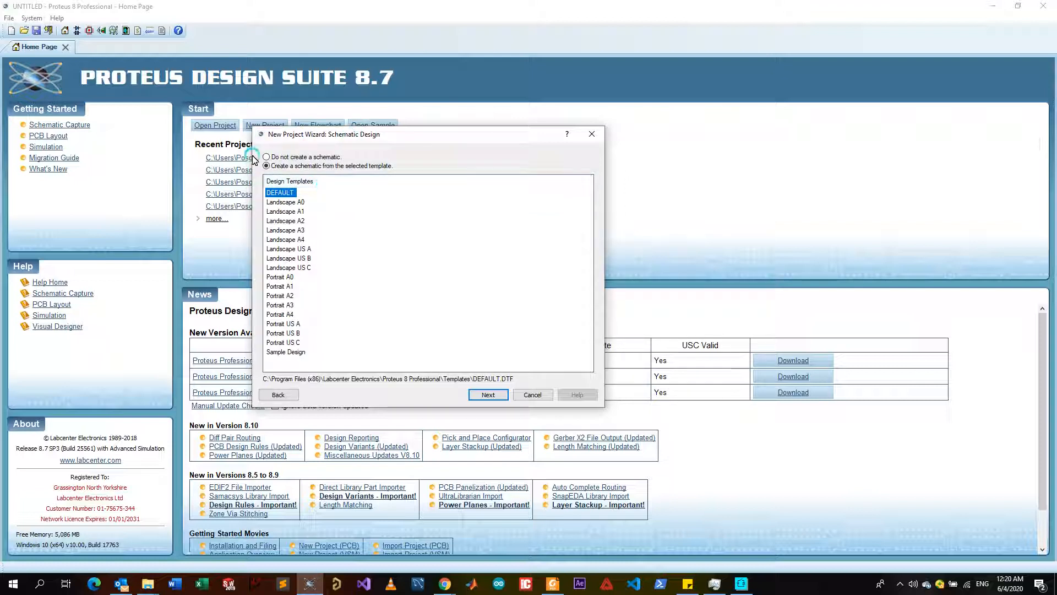
{"action": "left_click", "coordinate": [368, 146]}
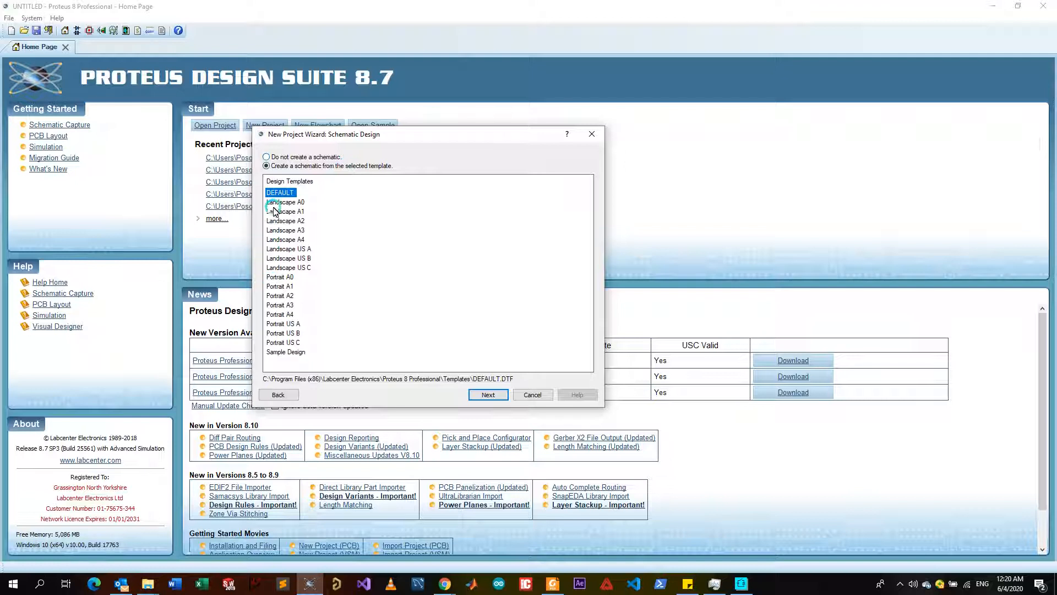
- Have the schematic created from the DEFAULT design template and continue to the PCB layout options
{"action": "left_click", "coordinate": [302, 189]}
{"action": "left_click", "coordinate": [289, 194]}
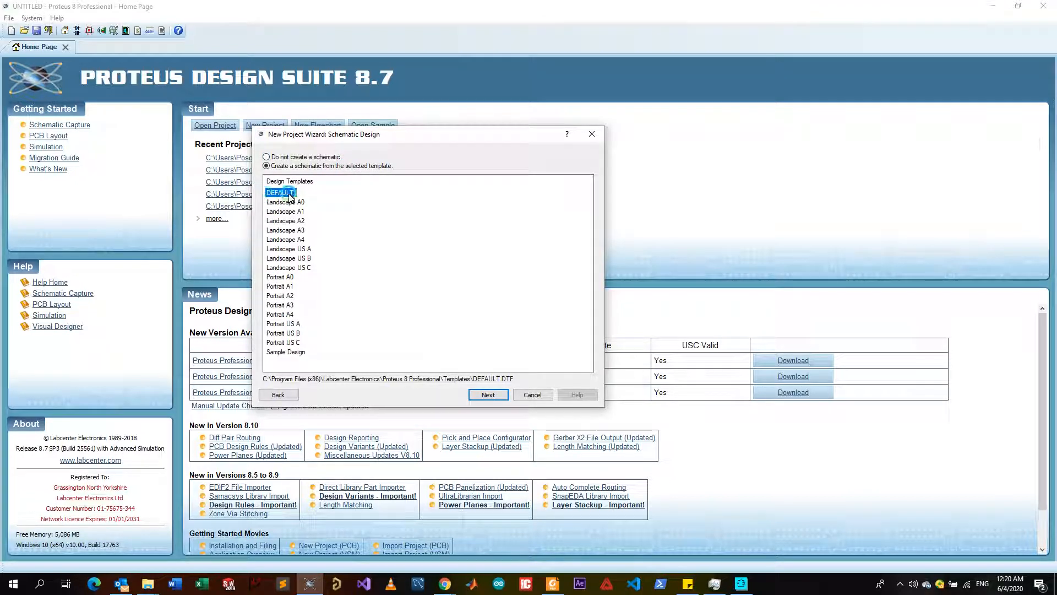
{"action": "left_click", "coordinate": [279, 166]}
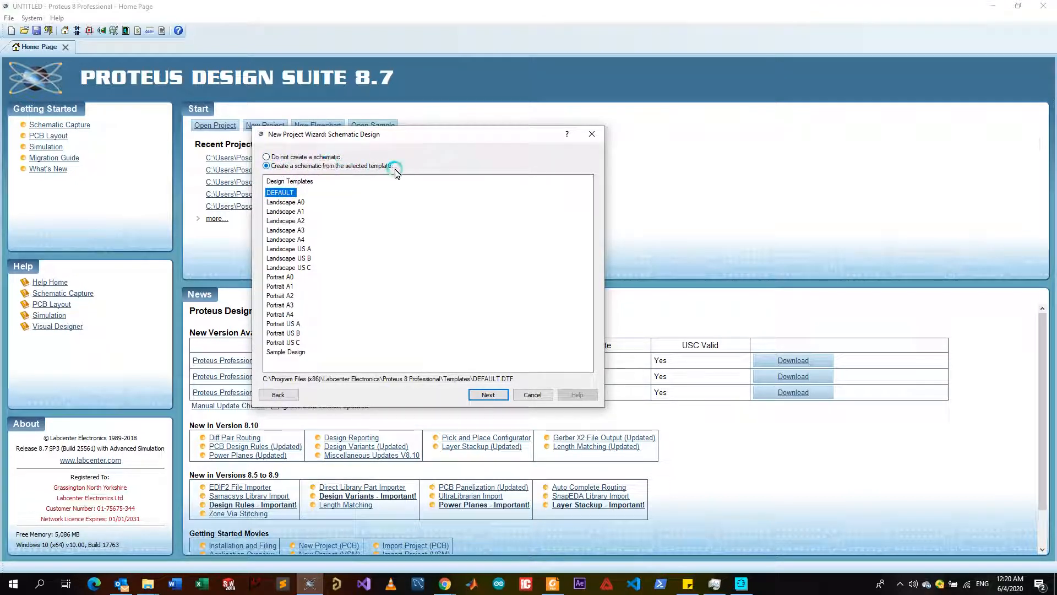
{"action": "left_click", "coordinate": [291, 193]}
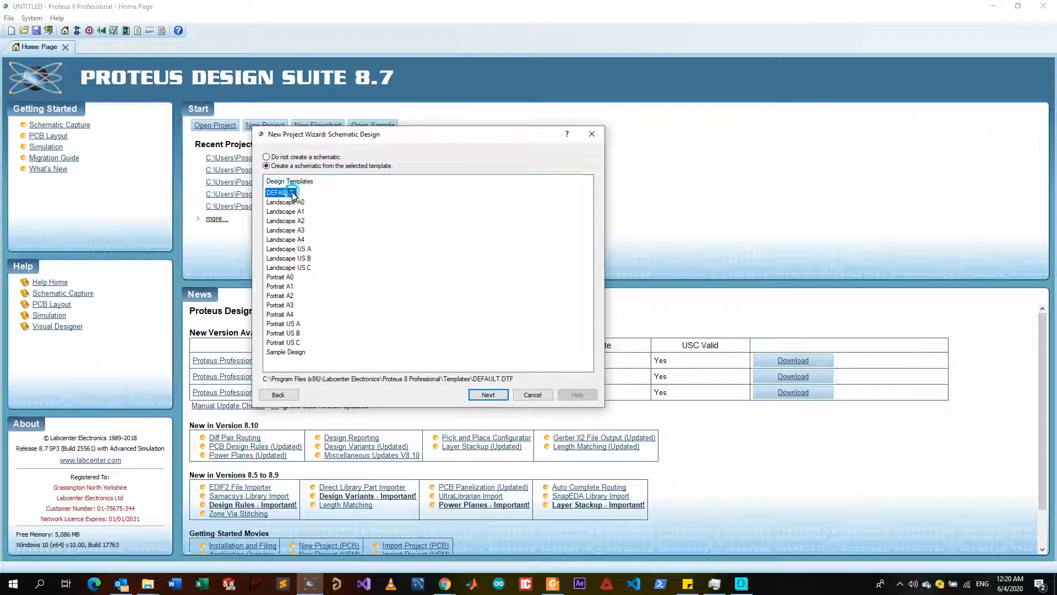
{"action": "left_click", "coordinate": [488, 395]}
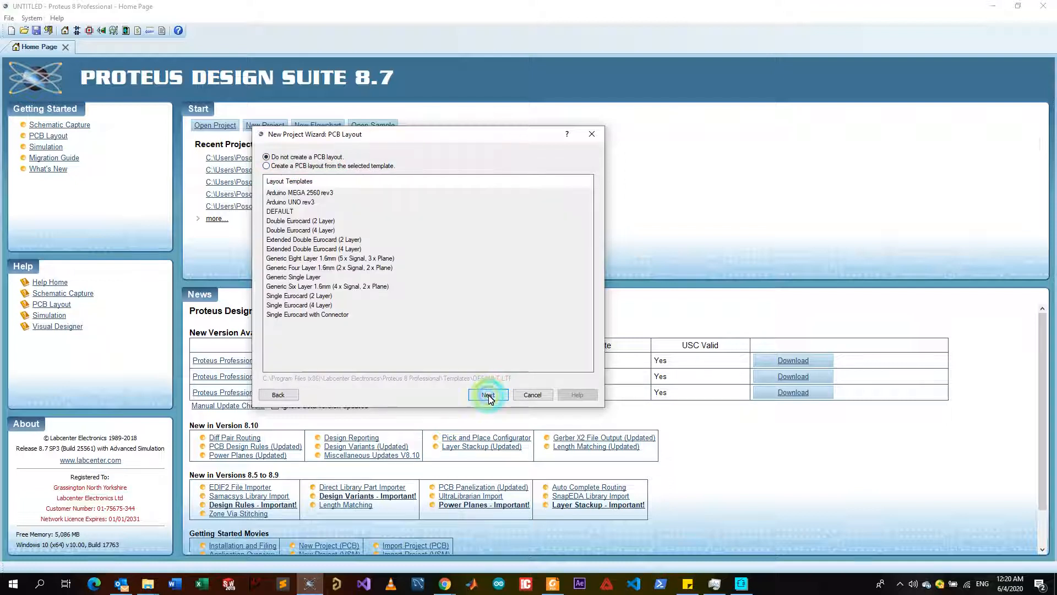
- Choose not to create a PCB layout and continue to the firmware options
{"action": "left_click", "coordinate": [308, 152]}
{"action": "left_click", "coordinate": [310, 164]}
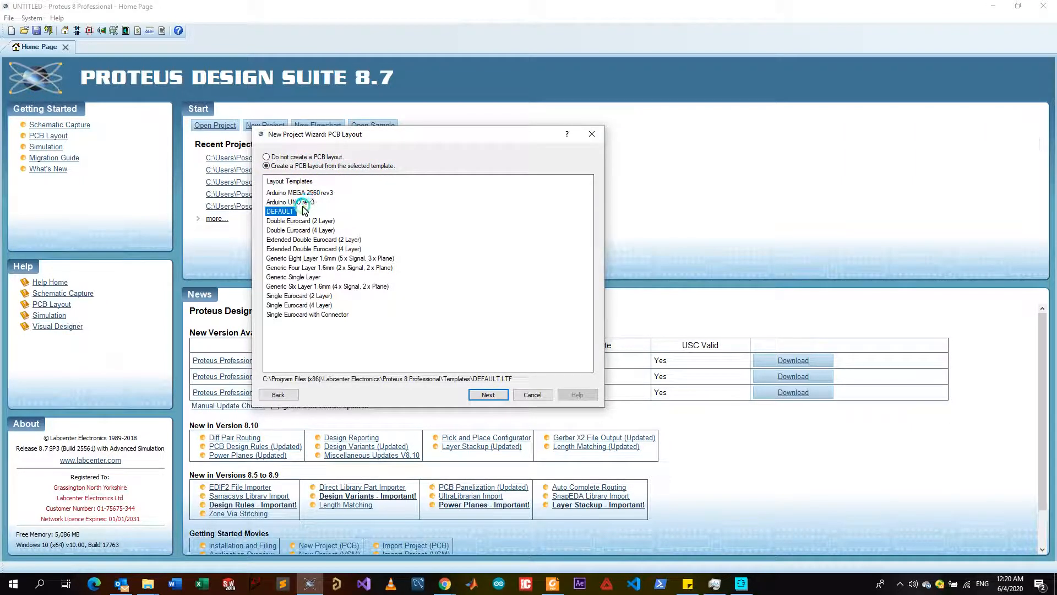
{"action": "left_click", "coordinate": [291, 158]}
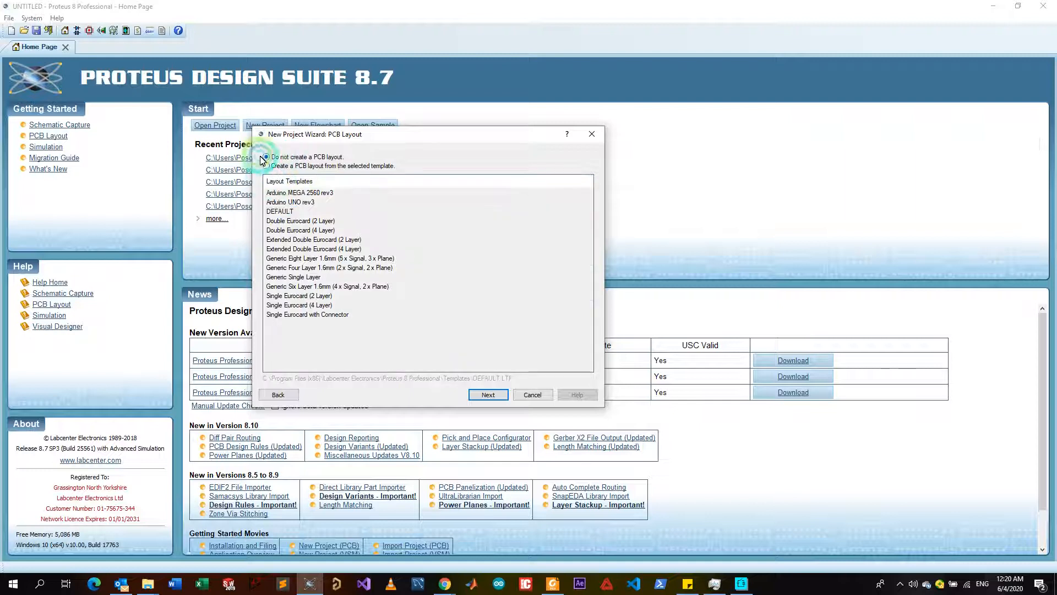
{"action": "left_click", "coordinate": [502, 394]}
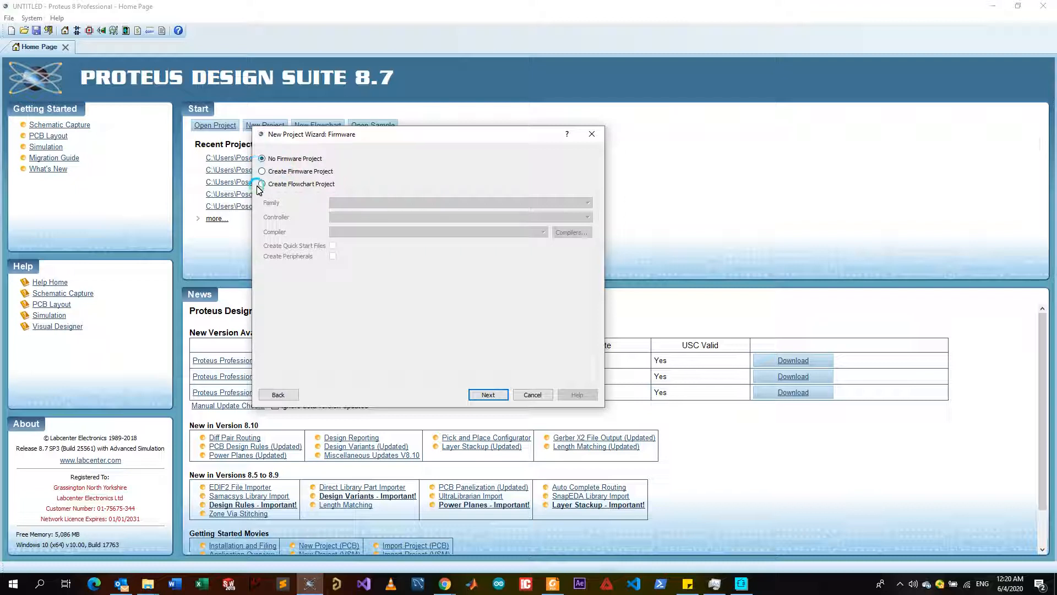
- Try a firmware project with the ARDUINO family and look through its controllers, leaving Arduino Uno selected
{"action": "left_click", "coordinate": [292, 171]}
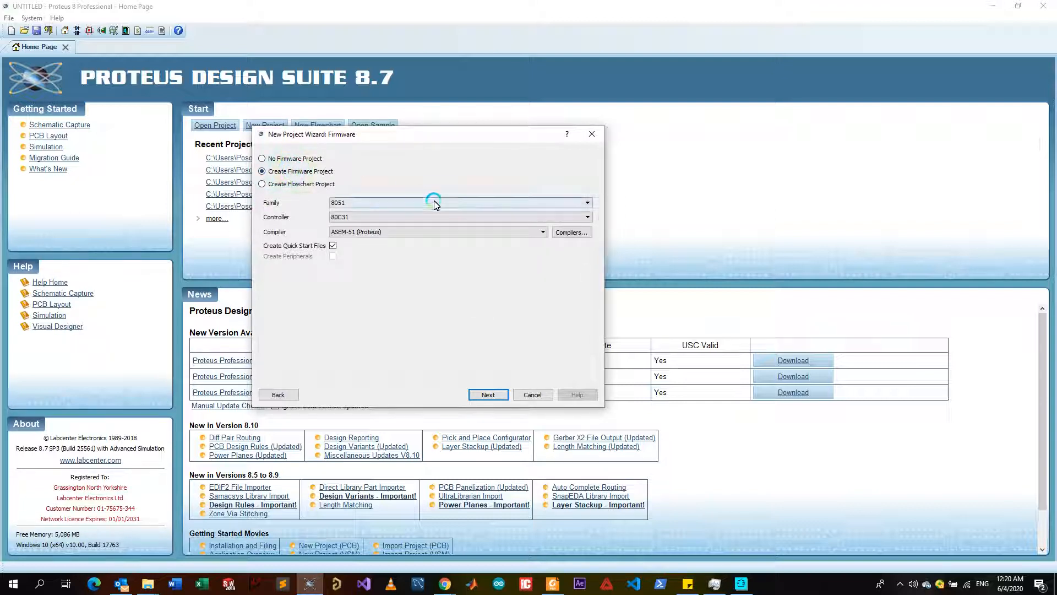
{"action": "left_click", "coordinate": [434, 202]}
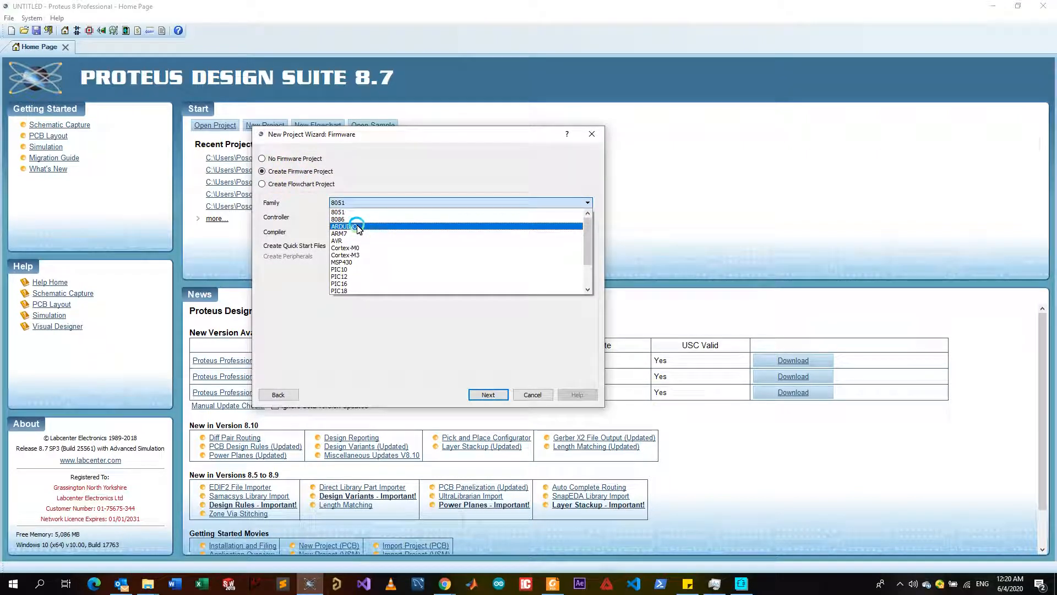
{"action": "left_click", "coordinate": [357, 226]}
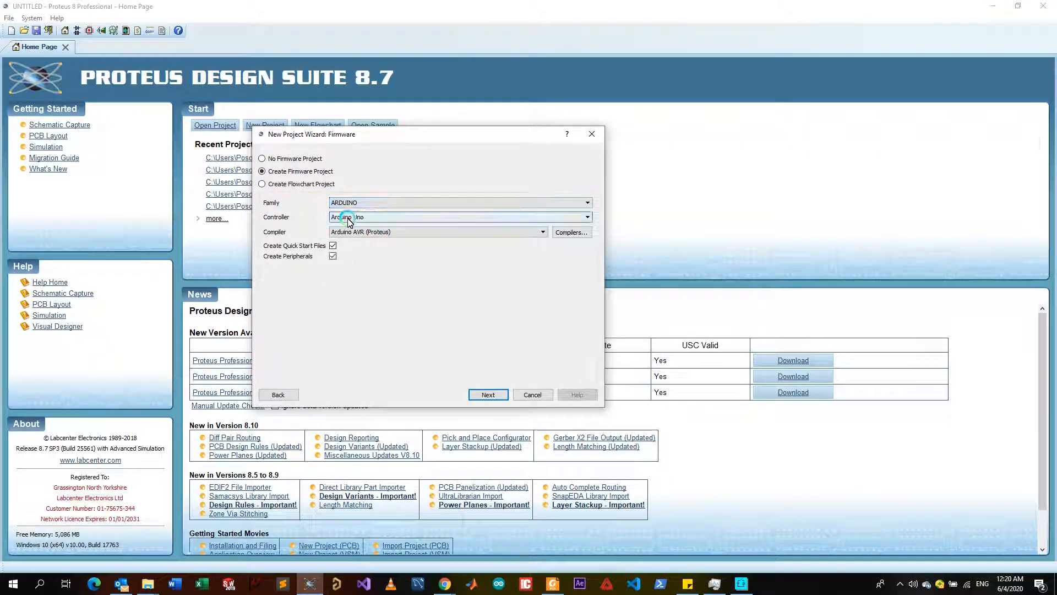
{"action": "left_click", "coordinate": [375, 217]}
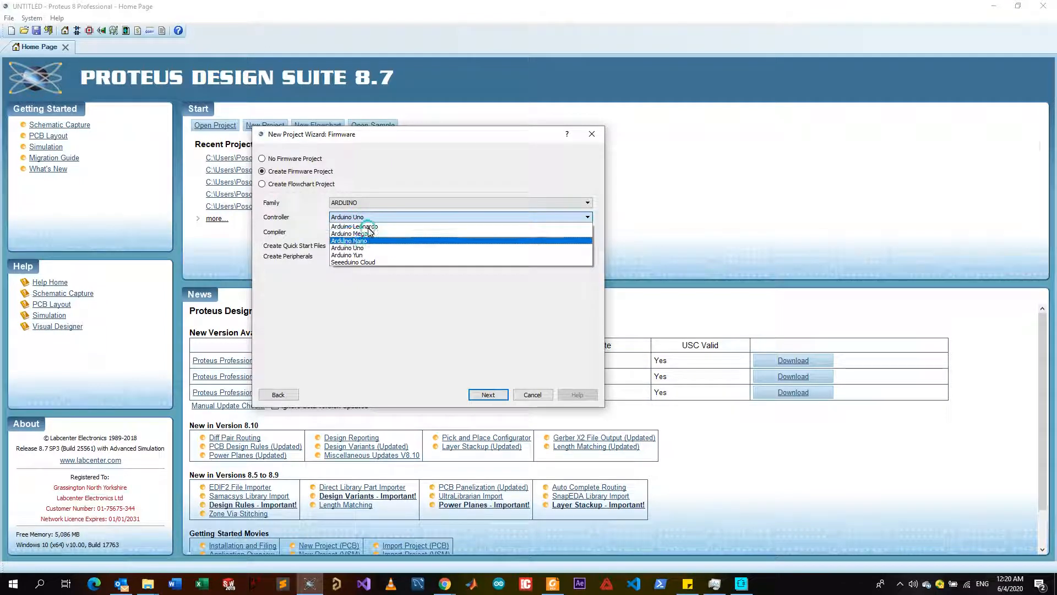
{"action": "left_click", "coordinate": [378, 176]}
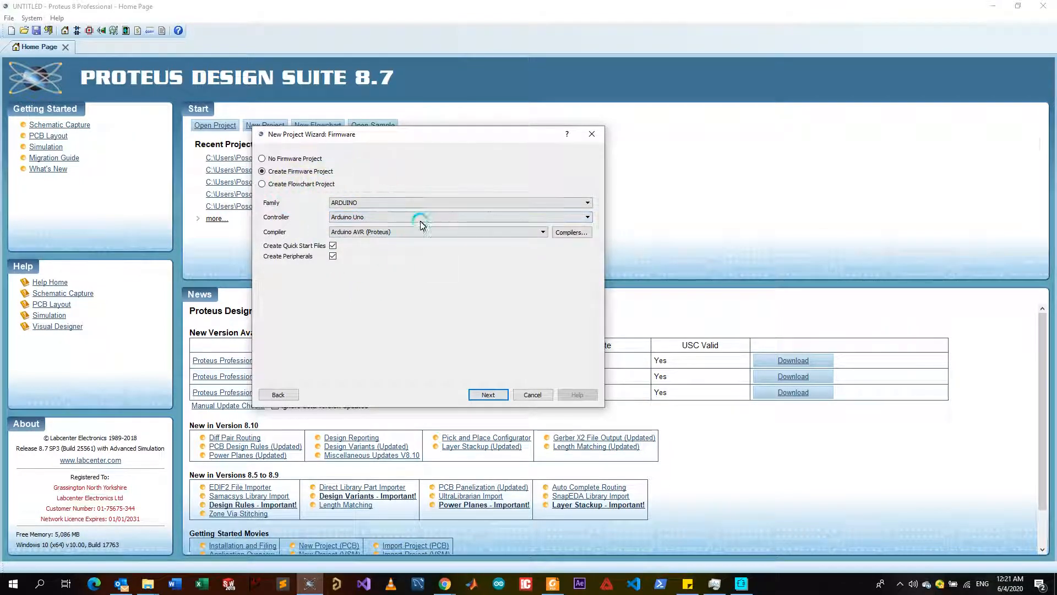
- Set the project to No Firmware Project and finish the wizard to create it
{"action": "left_click", "coordinate": [283, 158]}
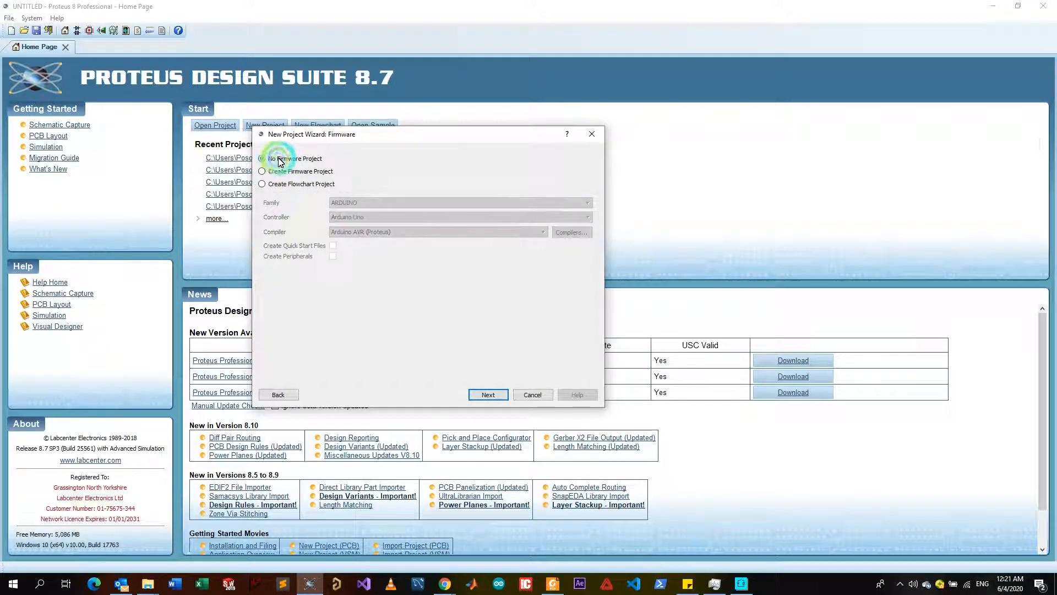
{"action": "left_click", "coordinate": [487, 395]}
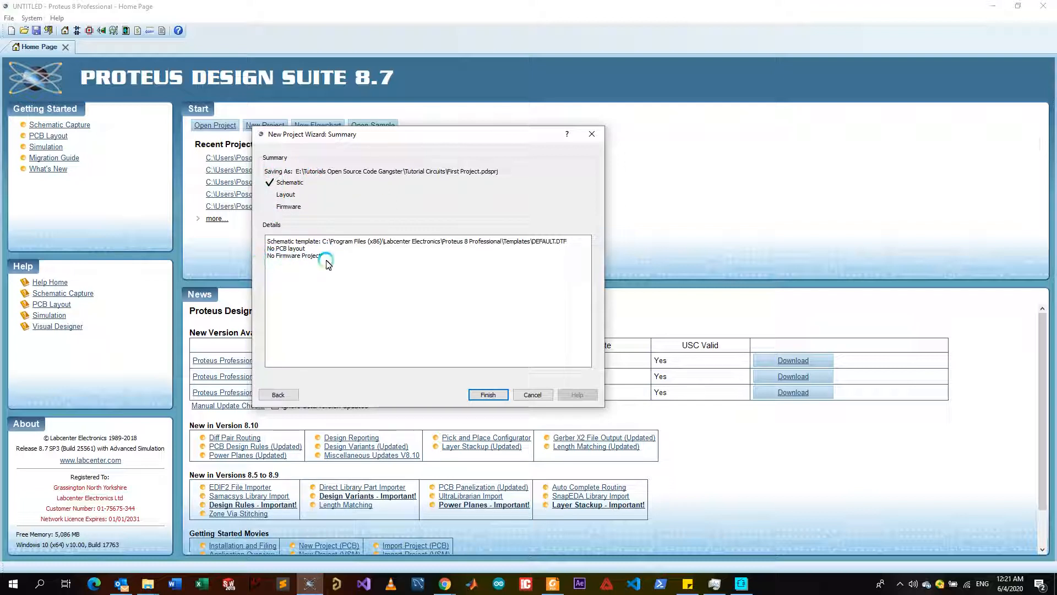
{"action": "left_click", "coordinate": [488, 394]}
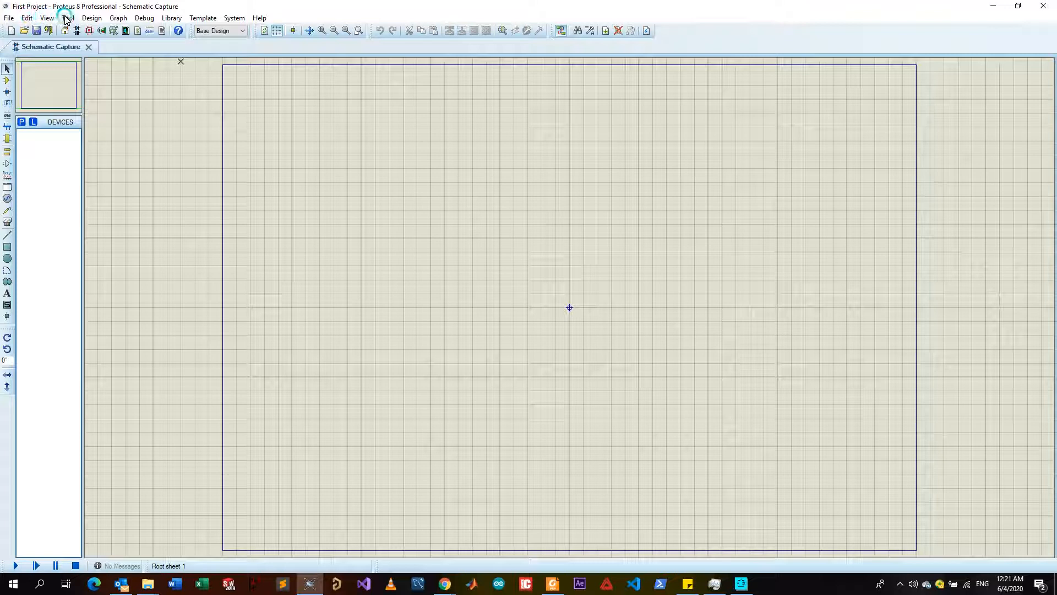
{"action": "left_click", "coordinate": [9, 17]}
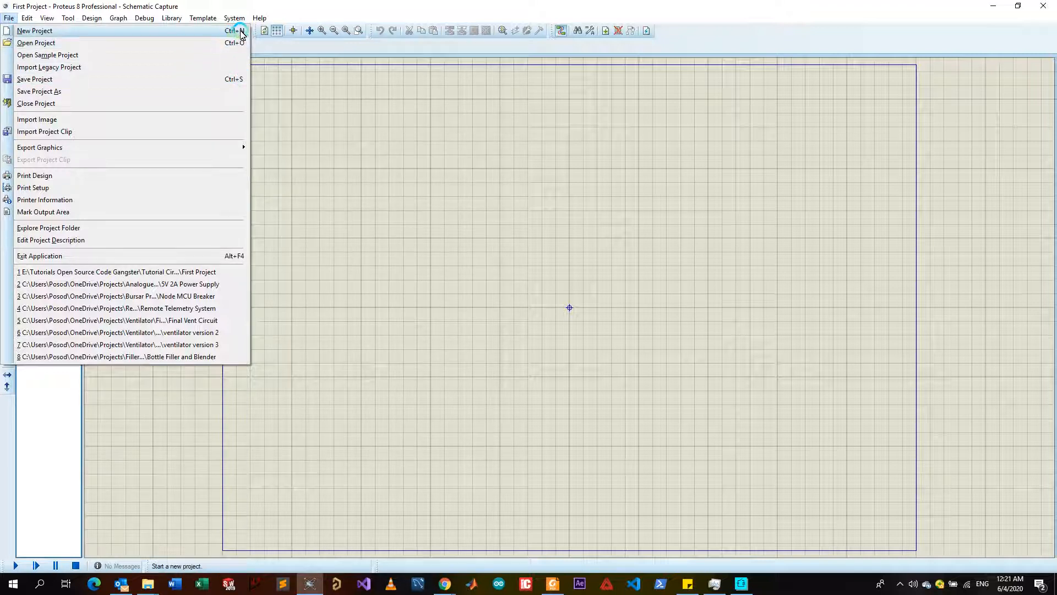
{"action": "left_click", "coordinate": [318, 137]}
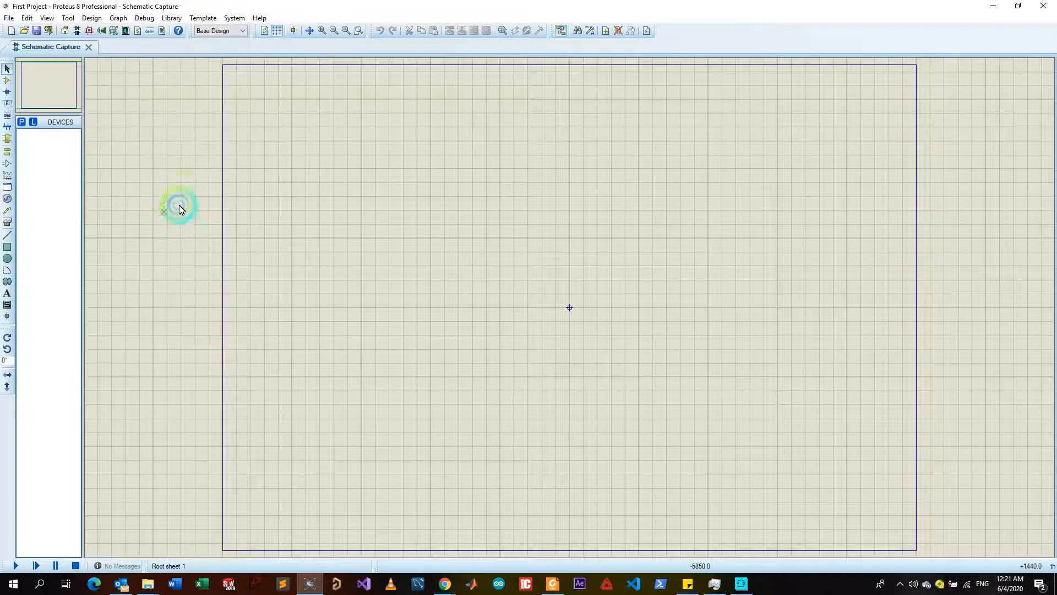
{"action": "left_click", "coordinate": [9, 69]}
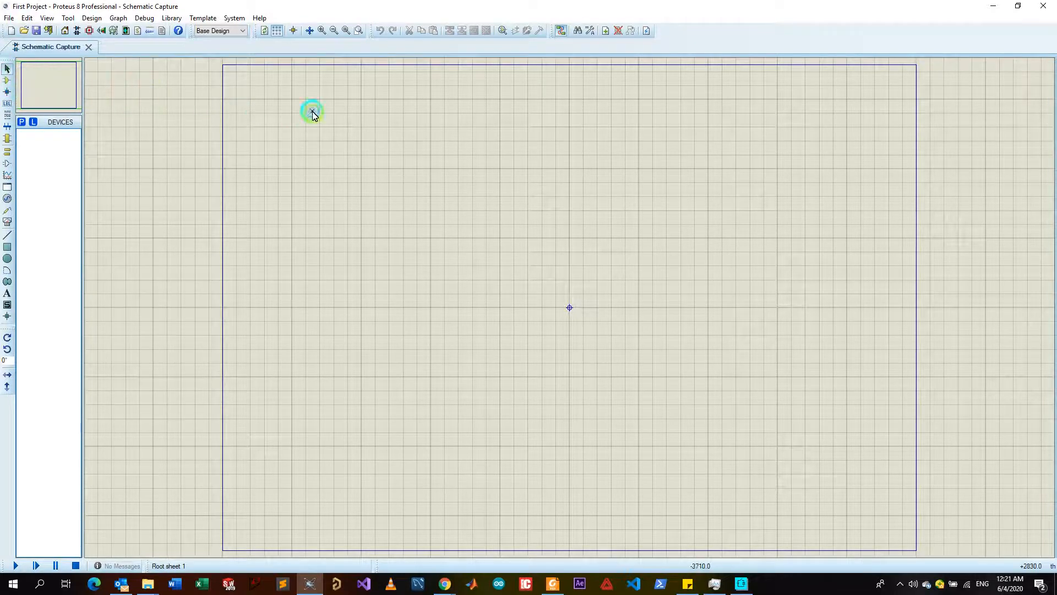
{"action": "left_click_drag", "start_coordinate": [312, 112], "coordinate": [652, 321]}
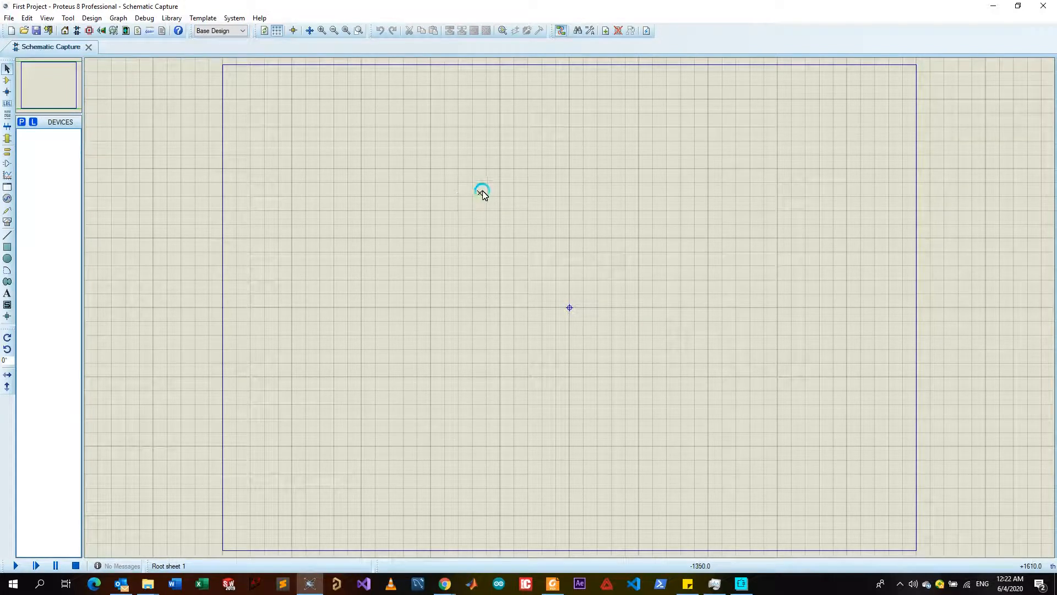
{"action": "left_click_drag", "start_coordinate": [439, 130], "coordinate": [713, 286]}
- In component mode, open the device picker and search the libraries for "resistor"
{"action": "left_click", "coordinate": [9, 81]}
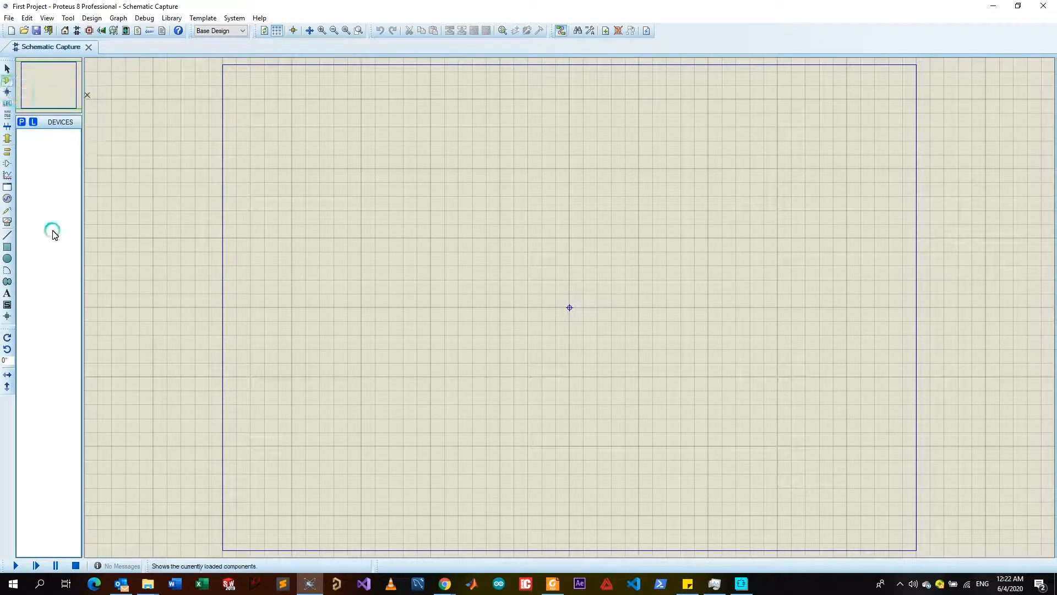
{"action": "left_click", "coordinate": [23, 124]}
{"action": "left_click", "coordinate": [22, 122]}
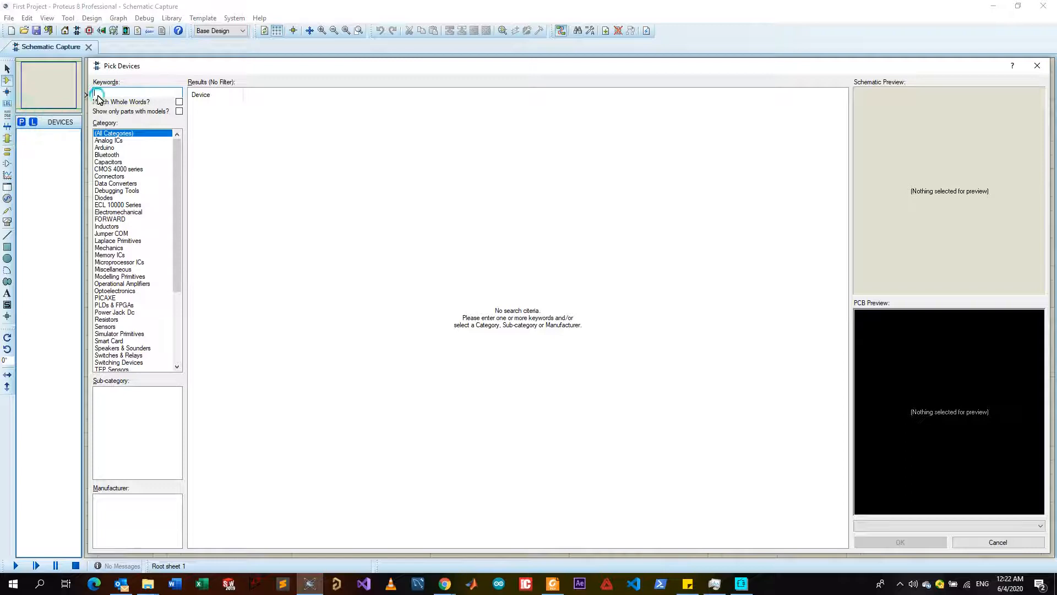
{"action": "left_click", "coordinate": [115, 92]}
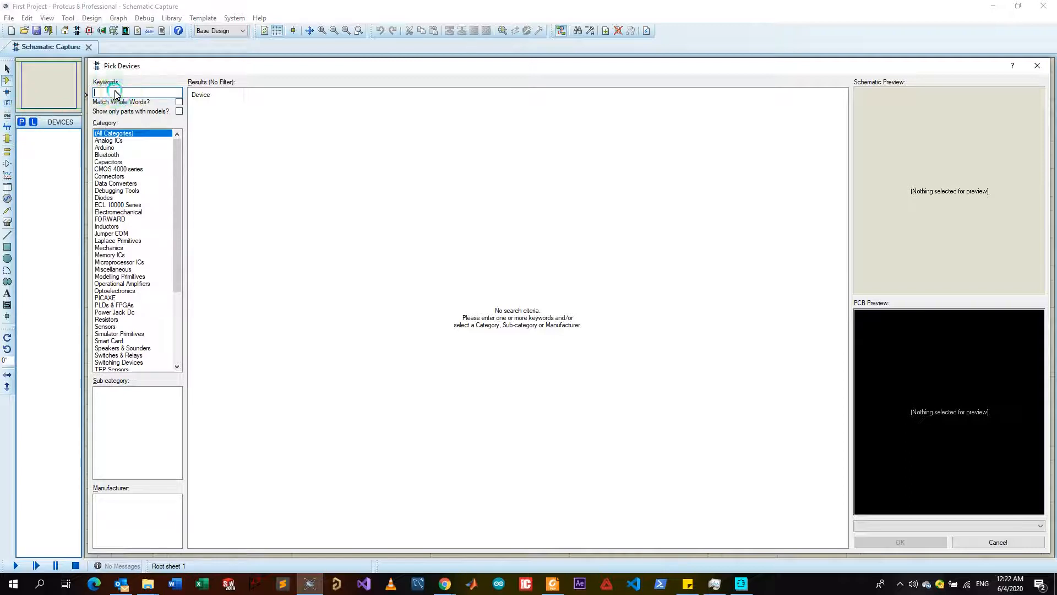
{"action": "type", "text": "res"}
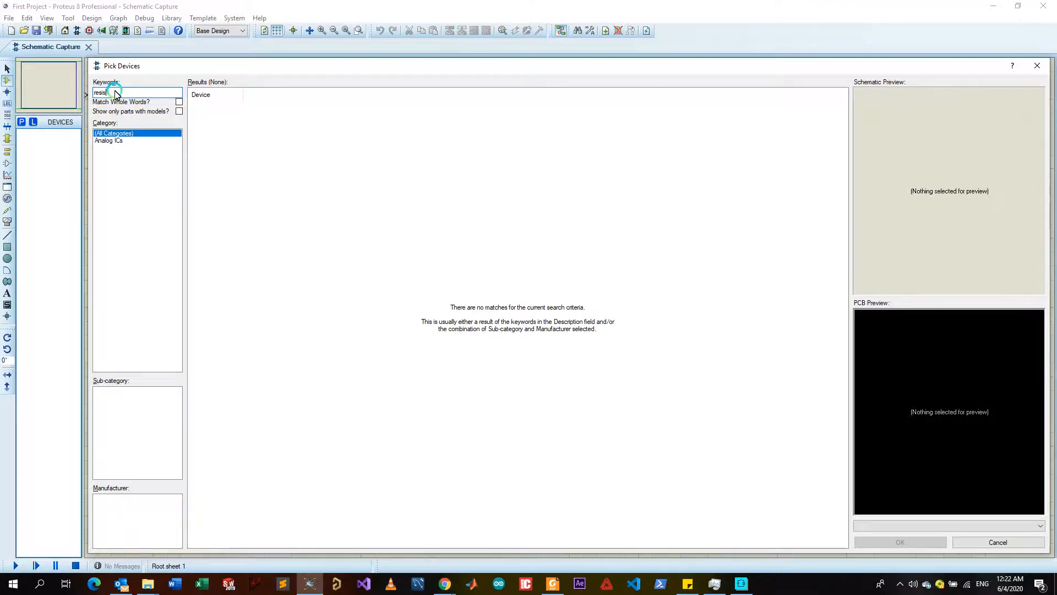
{"action": "type", "text": "istor"}
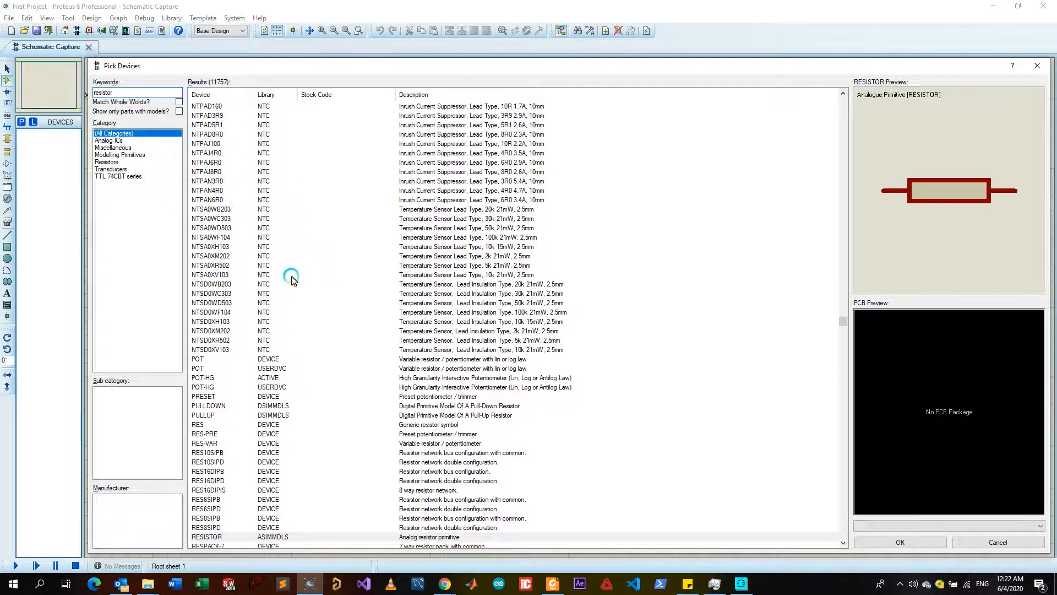
- Add the RESISTOR analog primitive from the ASIMMDLS library to the device list and close the picker
{"action": "scroll", "coordinate": [446, 447], "scroll_direction": "down", "scroll_amount": 9}
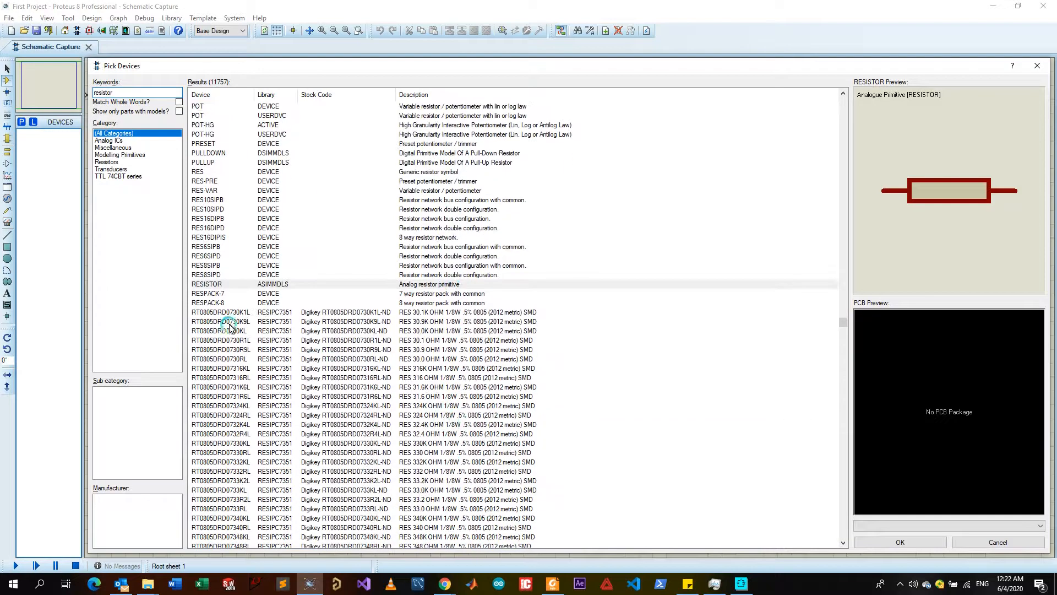
{"action": "left_click", "coordinate": [264, 286]}
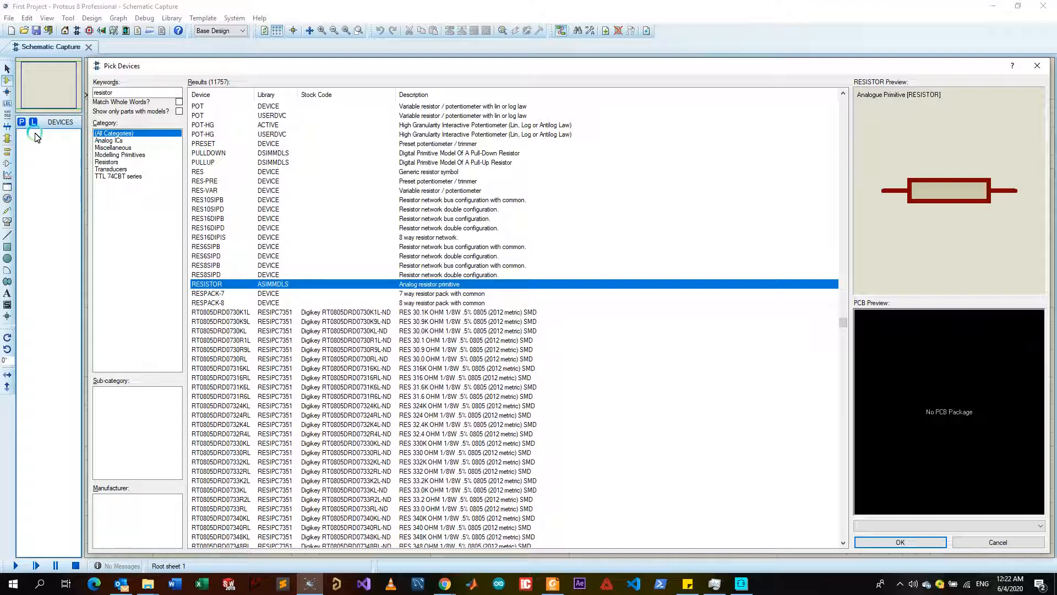
{"action": "double_click", "coordinate": [355, 281]}
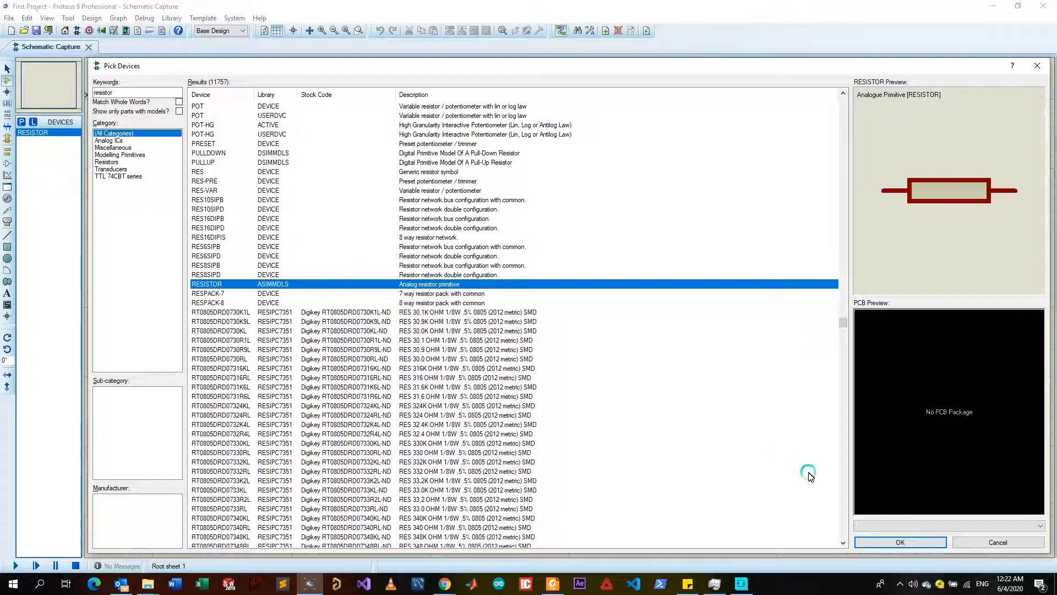
{"action": "left_click", "coordinate": [899, 542]}
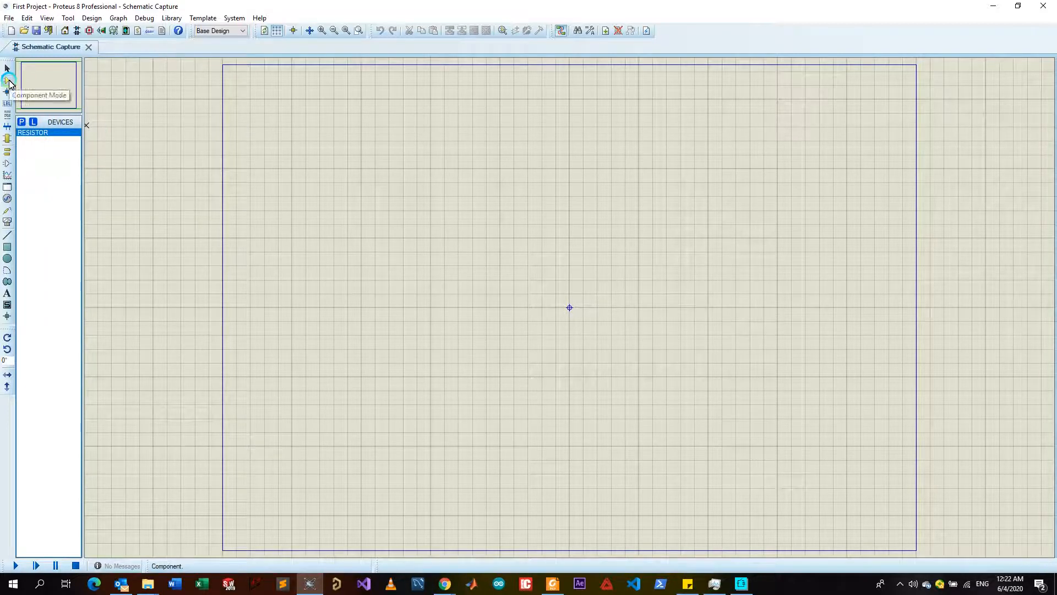
- Place one RESISTOR on the schematic sheet, above and to the right of the sheet's centre
{"action": "left_click", "coordinate": [32, 134]}
{"action": "left_click", "coordinate": [467, 205]}
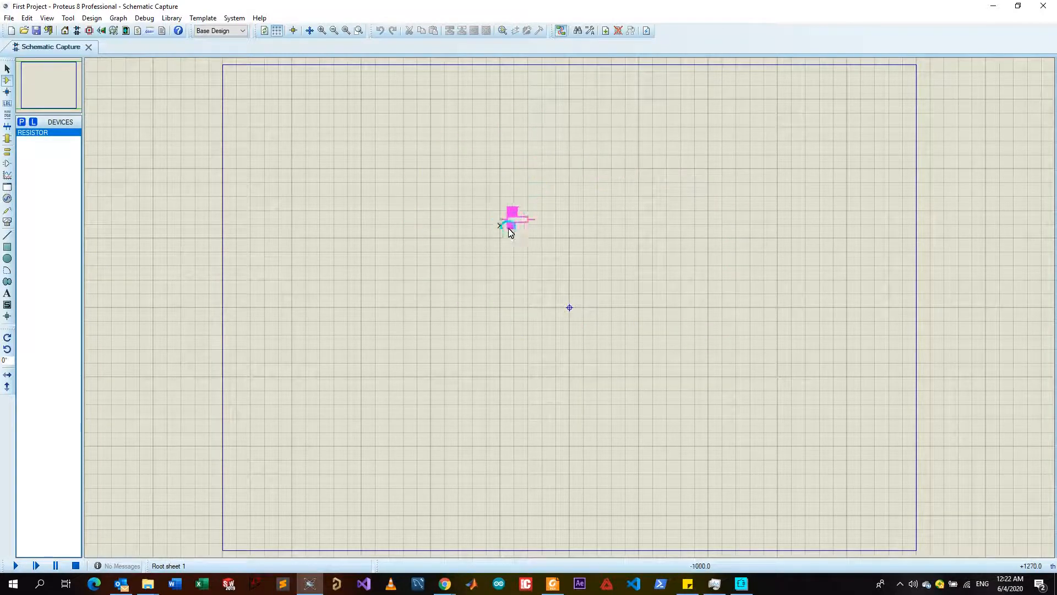
{"action": "left_click", "coordinate": [631, 170]}
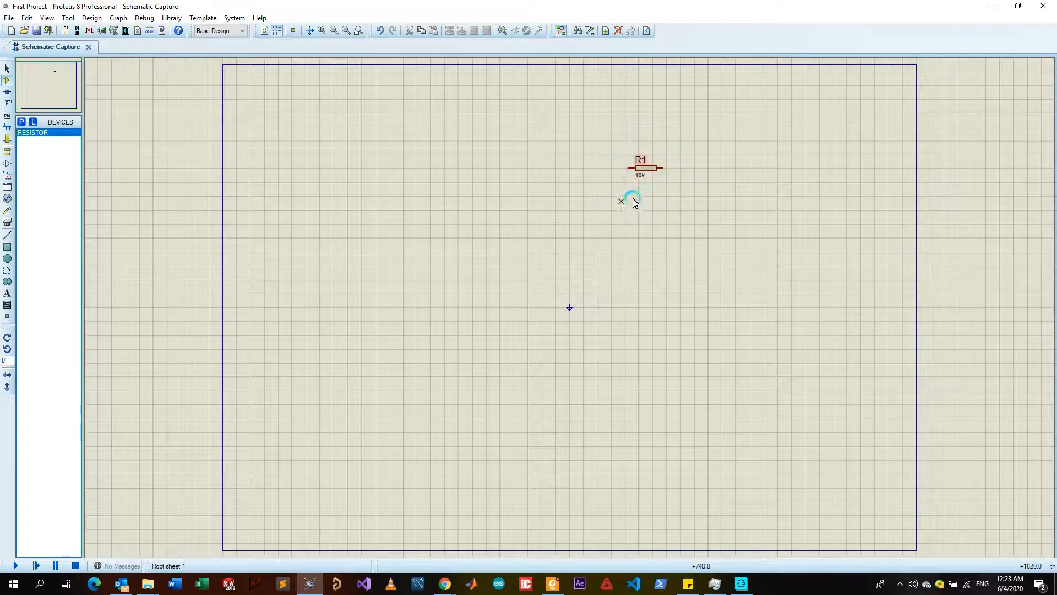
- In selection mode, select the placed resistor with a selection box, clear the selection, and select the resistor individually
{"action": "left_click", "coordinate": [7, 70]}
{"action": "left_click_drag", "start_coordinate": [592, 118], "coordinate": [706, 225]}
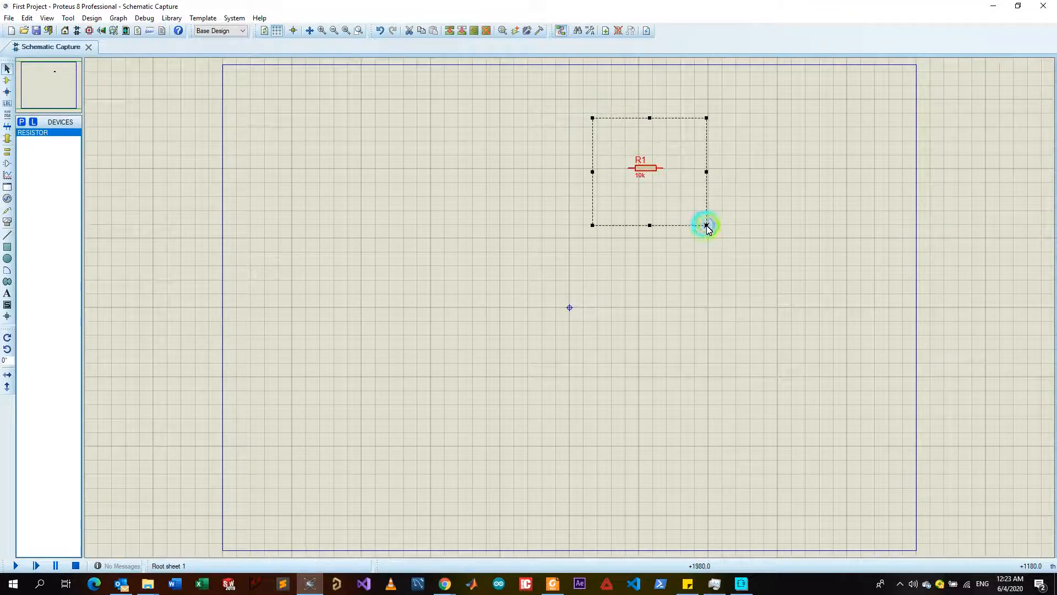
{"action": "left_click", "coordinate": [498, 190]}
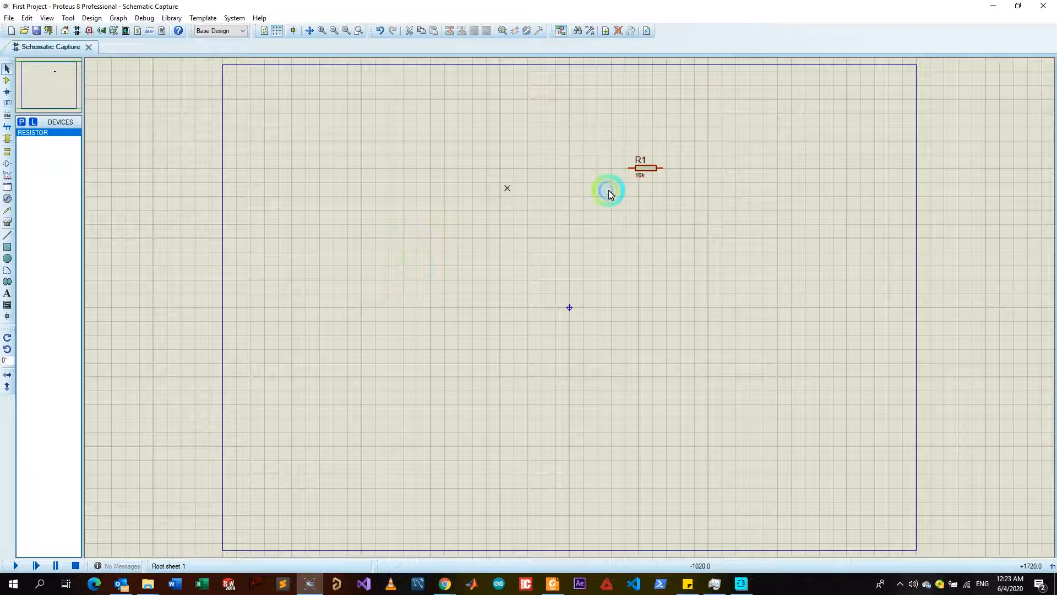
{"action": "left_click", "coordinate": [658, 170]}
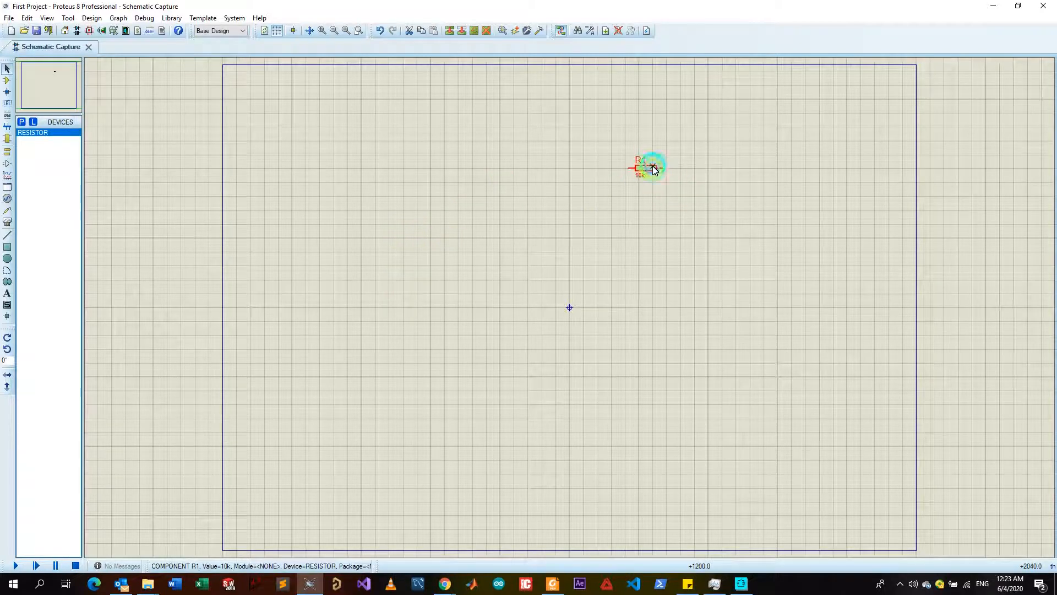
{"action": "left_click", "coordinate": [620, 215]}
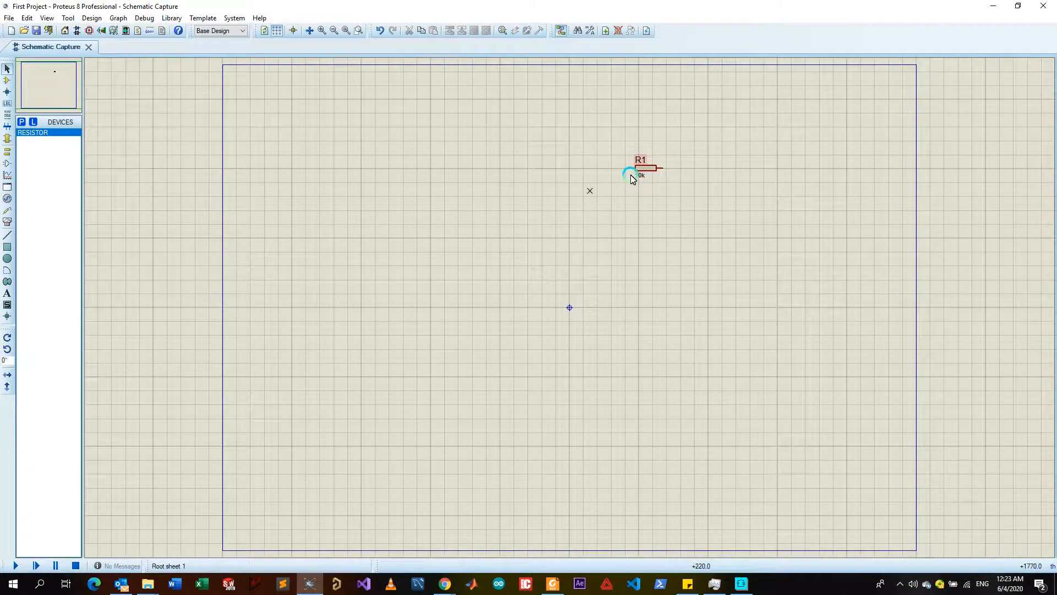
{"action": "left_click", "coordinate": [654, 174]}
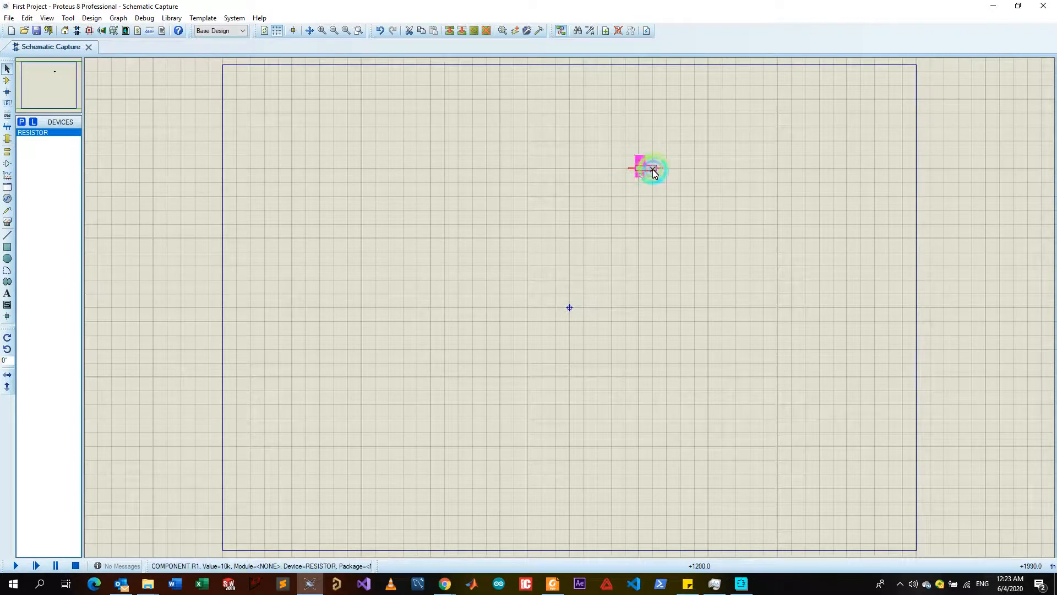
- Open the properties of resistor R1, set its resistance to 300 ohms, and clear the selection
{"action": "left_click", "coordinate": [653, 174]}
{"action": "left_click_drag", "start_coordinate": [533, 184], "coordinate": [462, 158]}
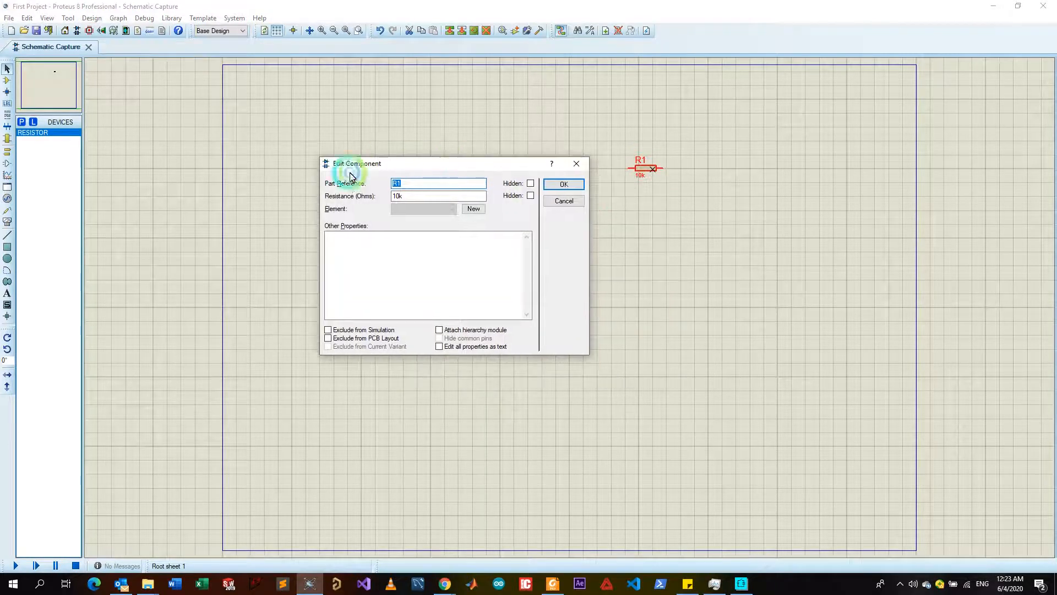
{"action": "double_click", "coordinate": [400, 184]}
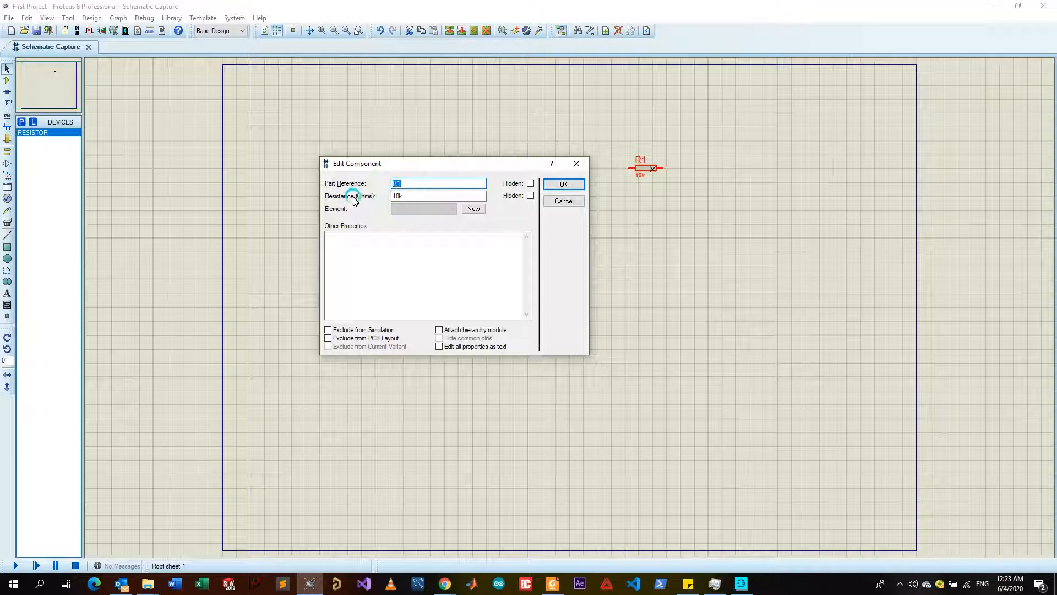
{"action": "double_click", "coordinate": [404, 196]}
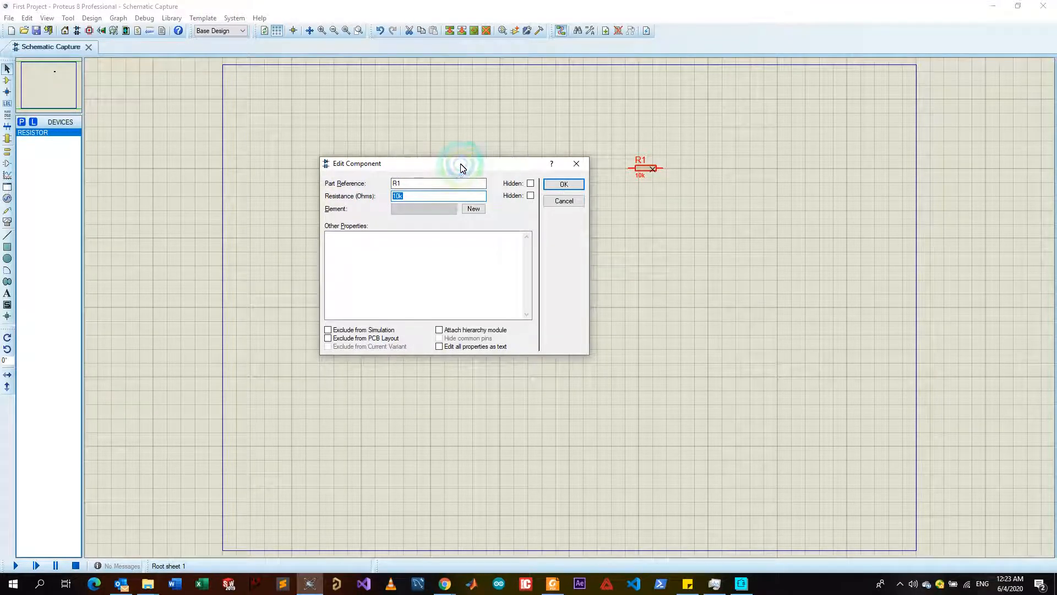
{"action": "left_click_drag", "start_coordinate": [461, 167], "coordinate": [456, 164]}
{"action": "double_click", "coordinate": [402, 194]}
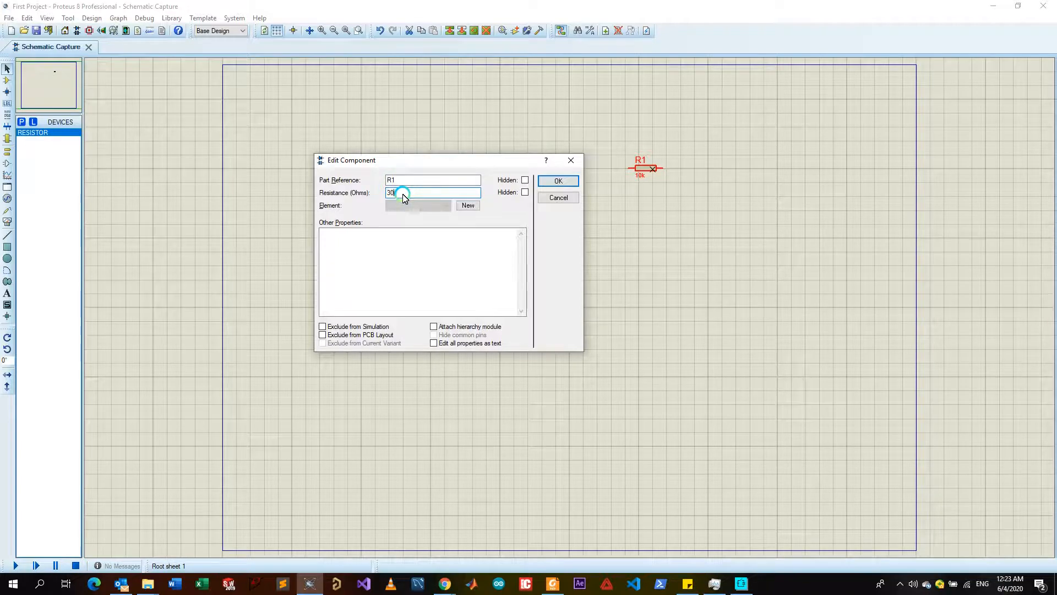
{"action": "left_click", "coordinate": [558, 181]}
{"action": "left_click", "coordinate": [627, 171]}
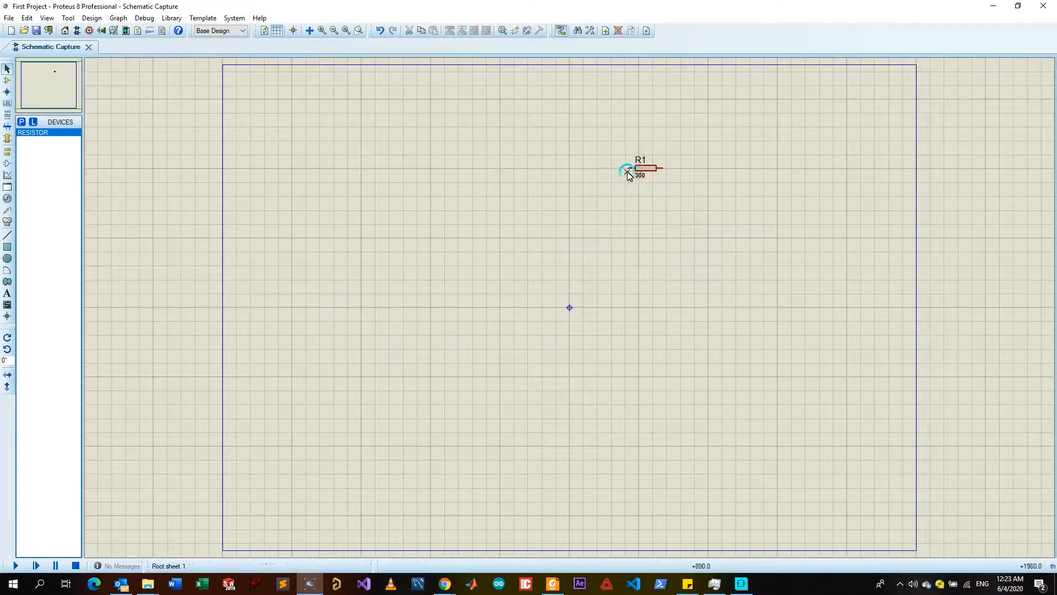
{"action": "left_click", "coordinate": [670, 171]}
- Magnify resistor R1 on the sheet, reduce the magnification again, and return to the view of the entire sheet
{"action": "scroll", "coordinate": [668, 187], "scroll_direction": "up", "scroll_amount": 2}
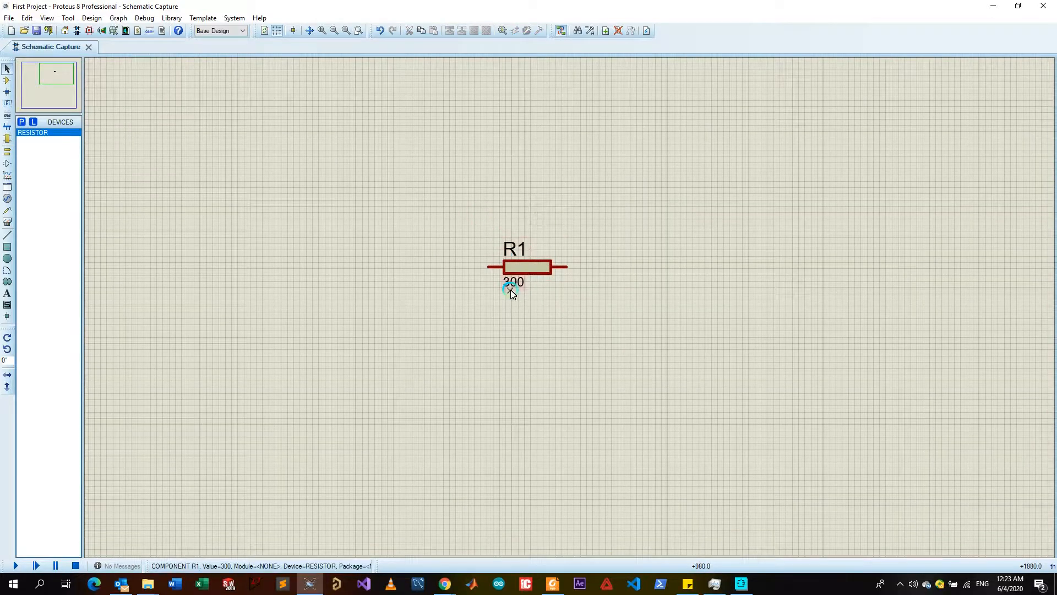
{"action": "left_click", "coordinate": [527, 272]}
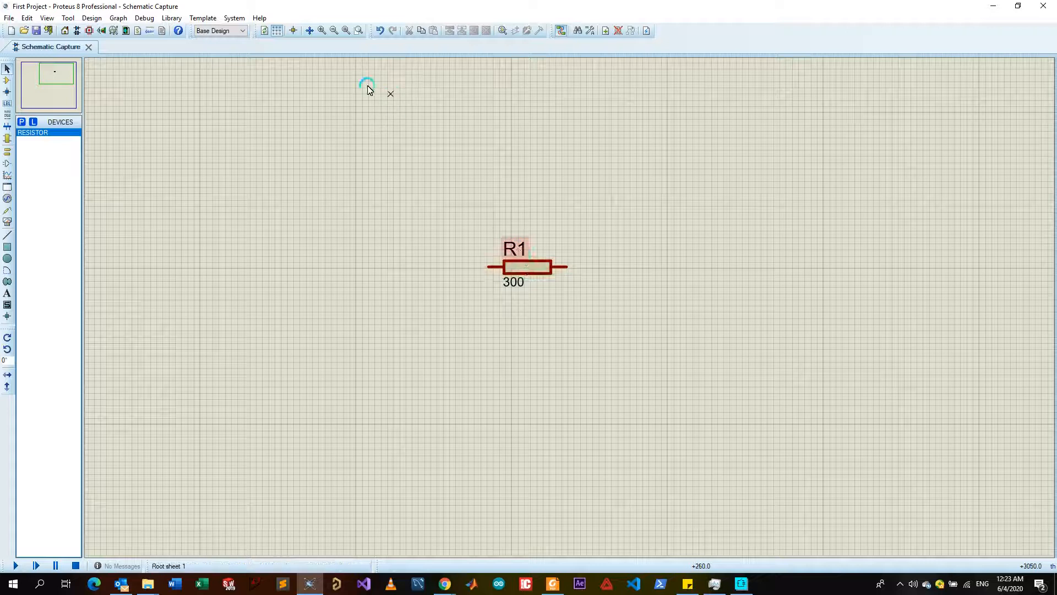
{"action": "left_click", "coordinate": [322, 31]}
{"action": "left_click", "coordinate": [322, 31]}
{"action": "left_click", "coordinate": [322, 30]}
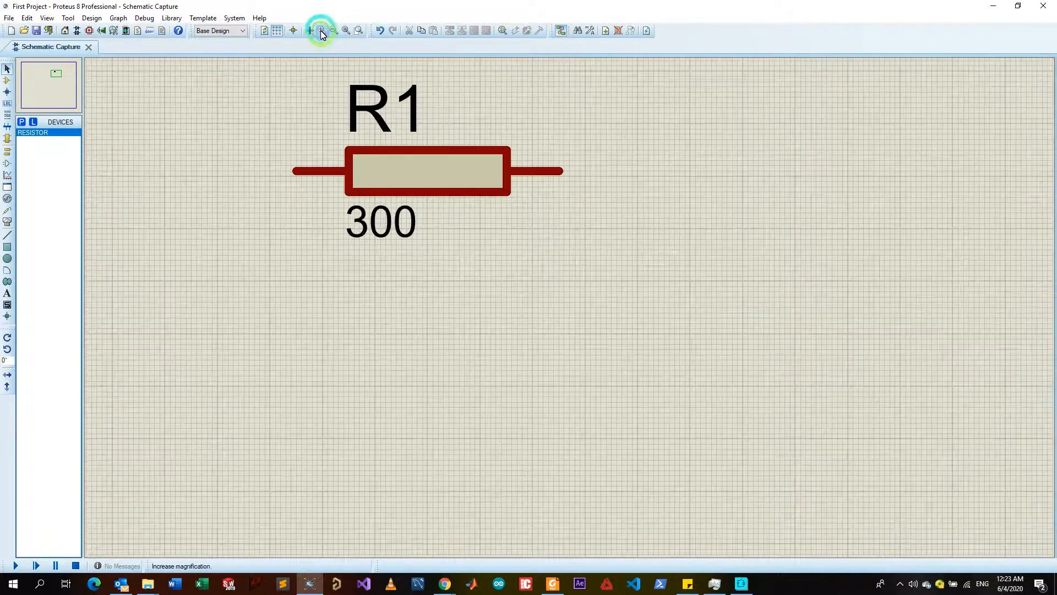
{"action": "left_click", "coordinate": [334, 31]}
{"action": "left_click", "coordinate": [334, 31]}
{"action": "left_click", "coordinate": [334, 31]}
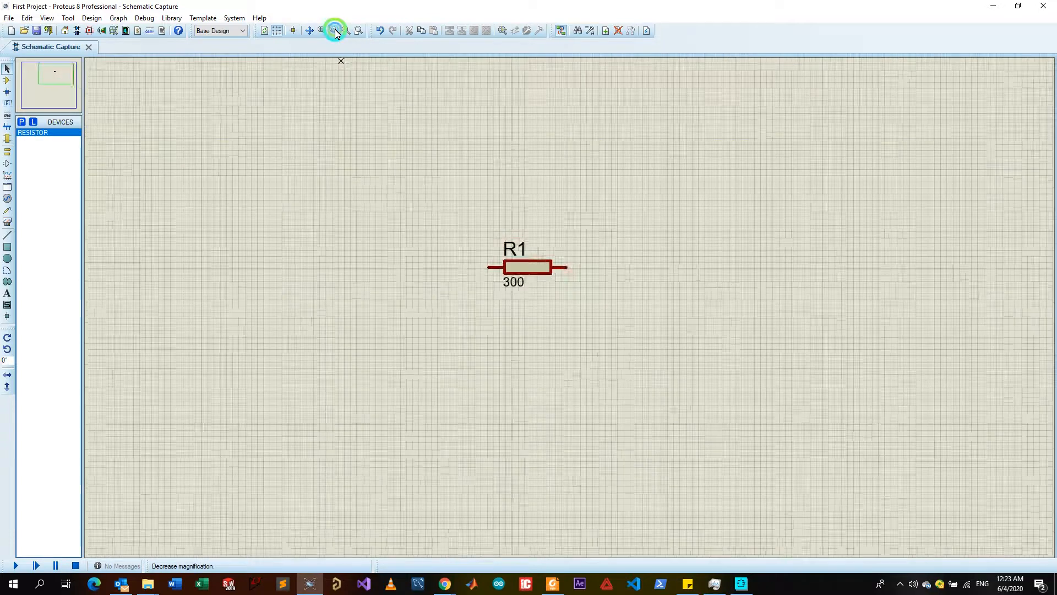
{"action": "left_click", "coordinate": [334, 31]}
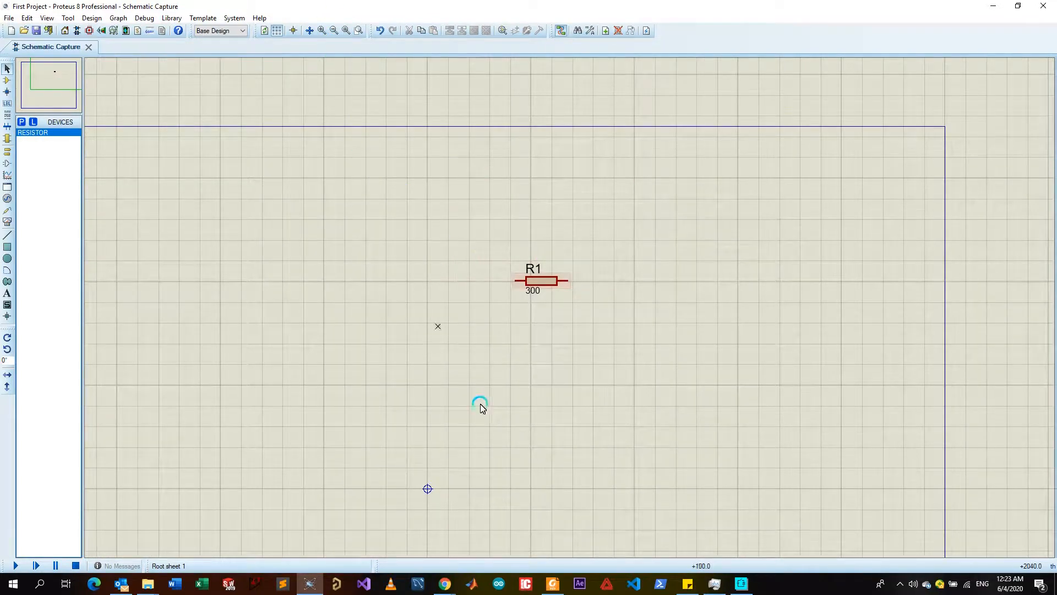
{"action": "left_click", "coordinate": [345, 31]}
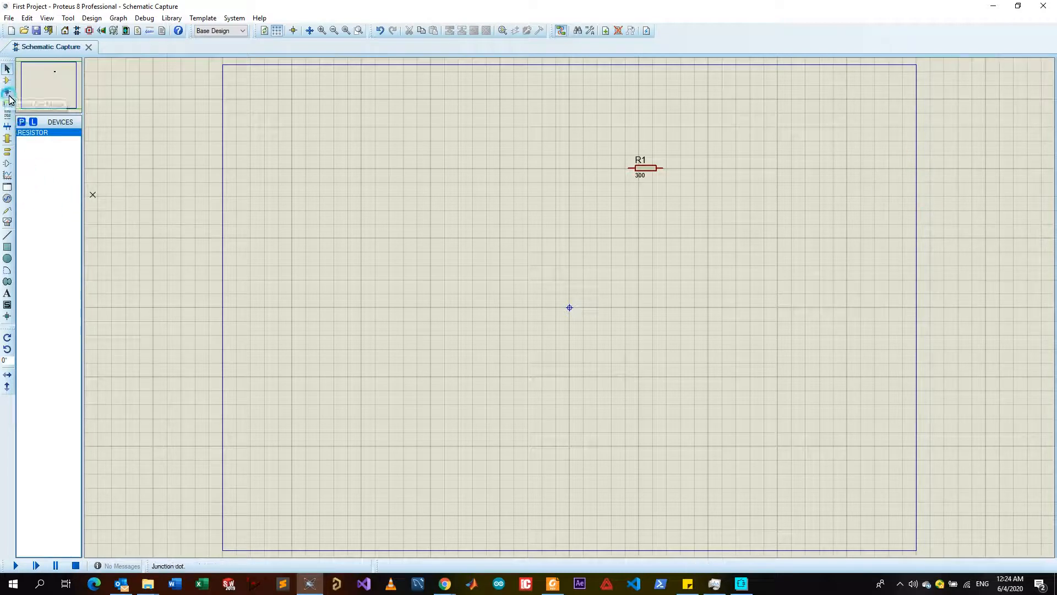
- Look through the sub-circuit port types, including INPUT, OUTPUT and POWER, and the signal generators, including SINE and PULSE
{"action": "left_click", "coordinate": [7, 138]}
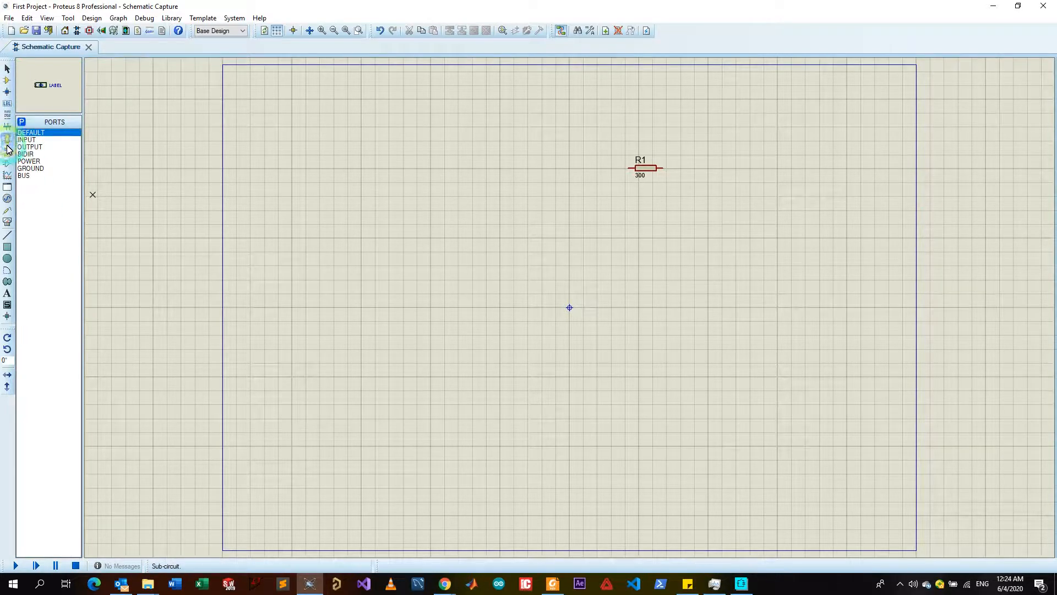
{"action": "left_click", "coordinate": [32, 140]}
{"action": "left_click", "coordinate": [32, 147]}
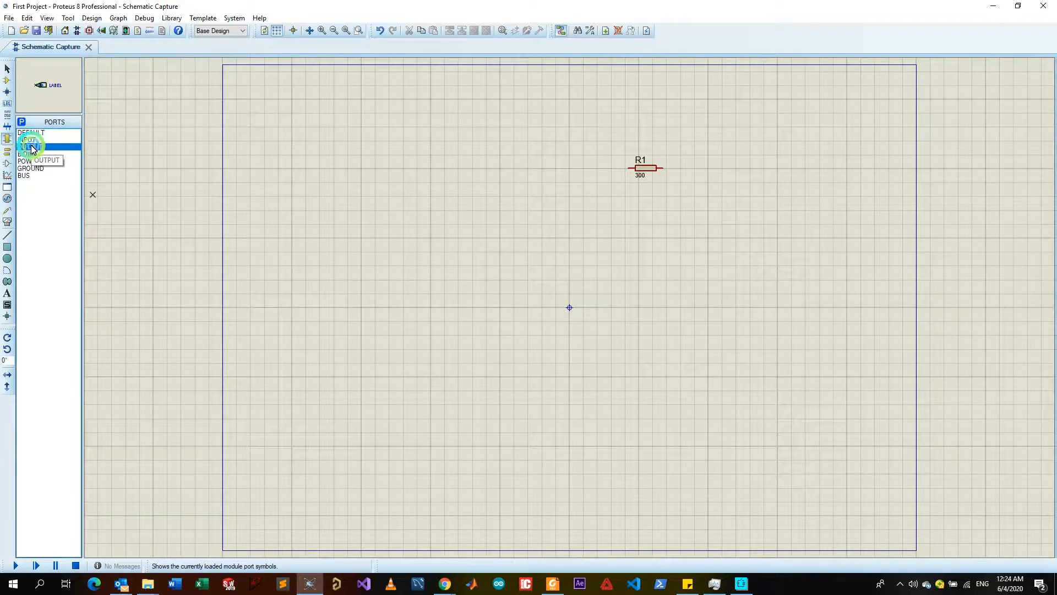
{"action": "left_click", "coordinate": [32, 162]}
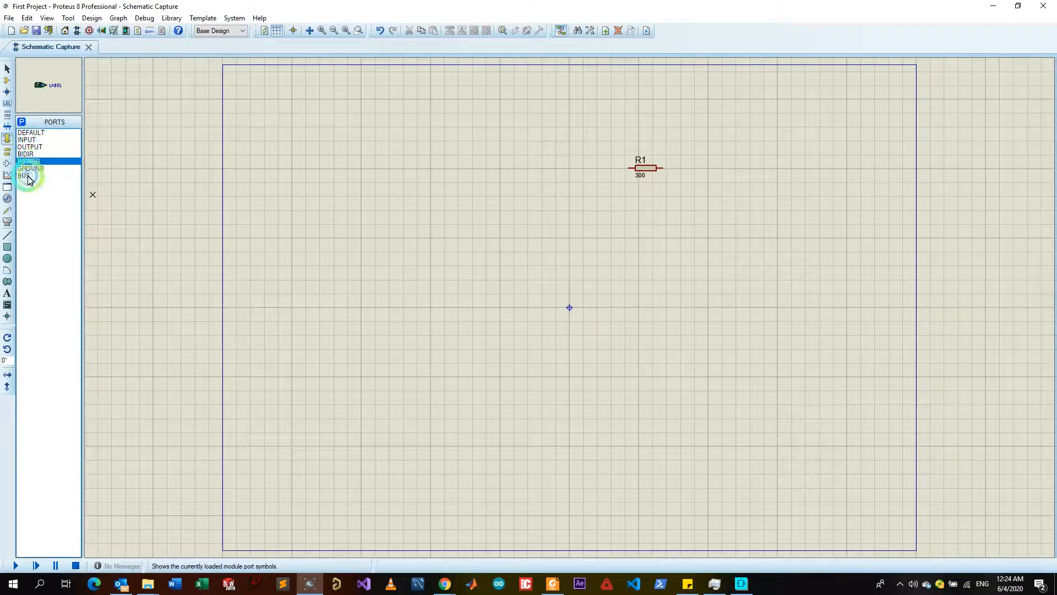
{"action": "left_click", "coordinate": [7, 198]}
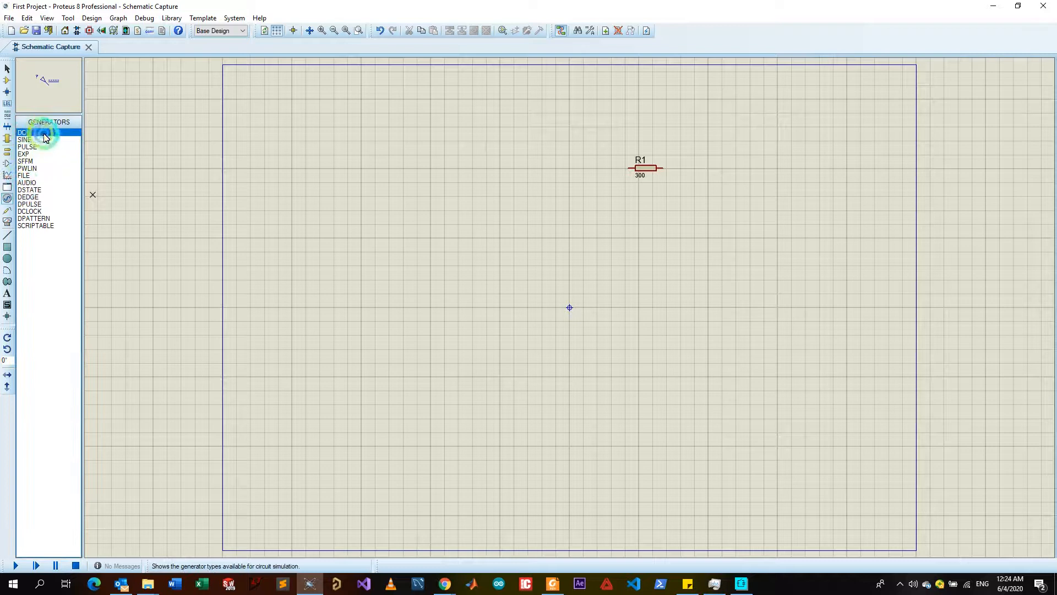
{"action": "left_click", "coordinate": [26, 139]}
{"action": "left_click", "coordinate": [31, 147]}
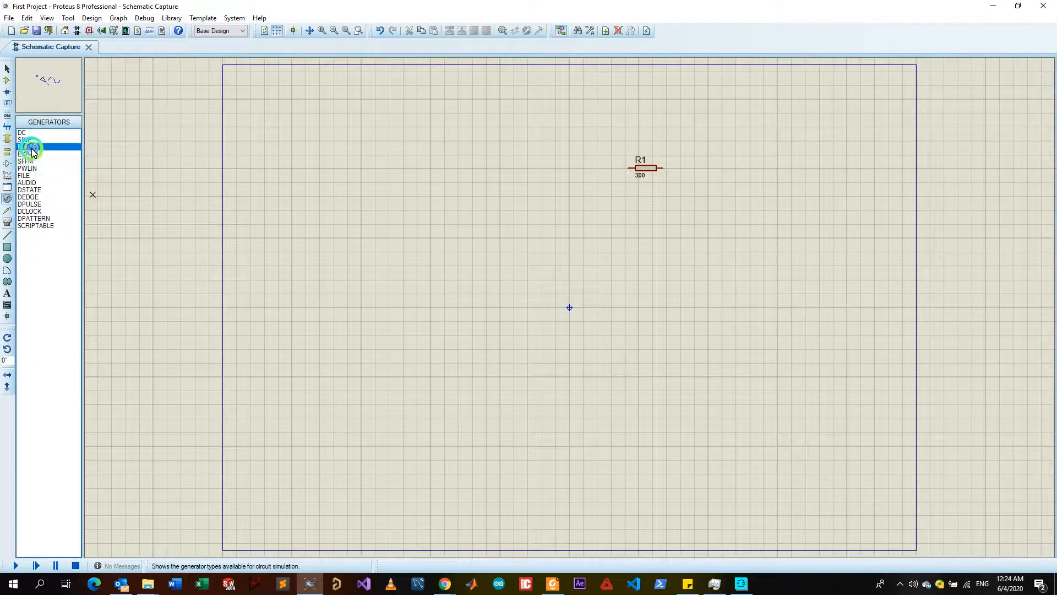
- Attach a voltage probe to the right-hand pin of resistor R1
{"action": "left_click", "coordinate": [7, 214]}
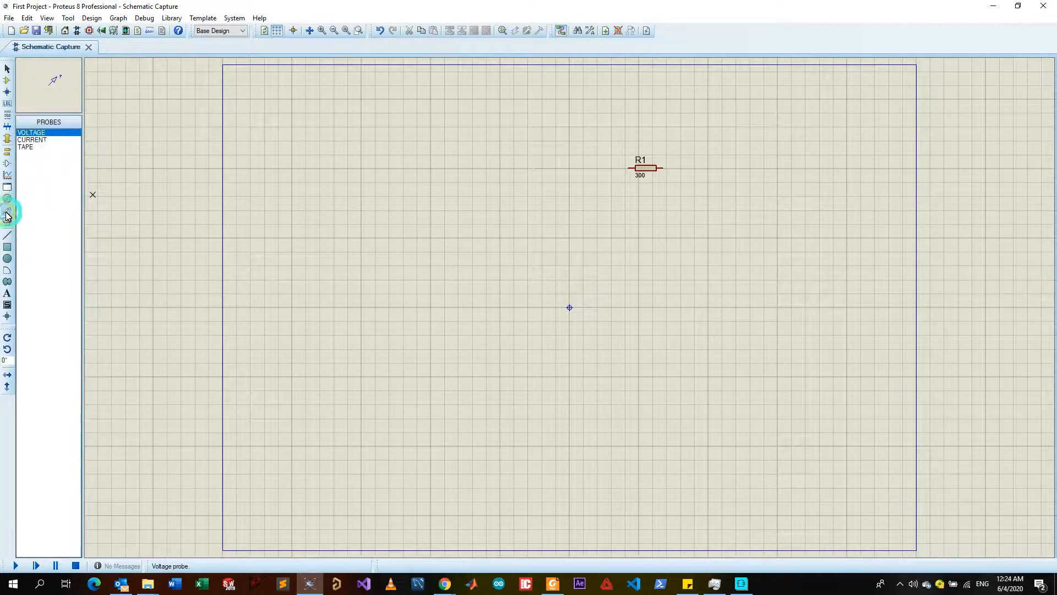
{"action": "left_click", "coordinate": [665, 167]}
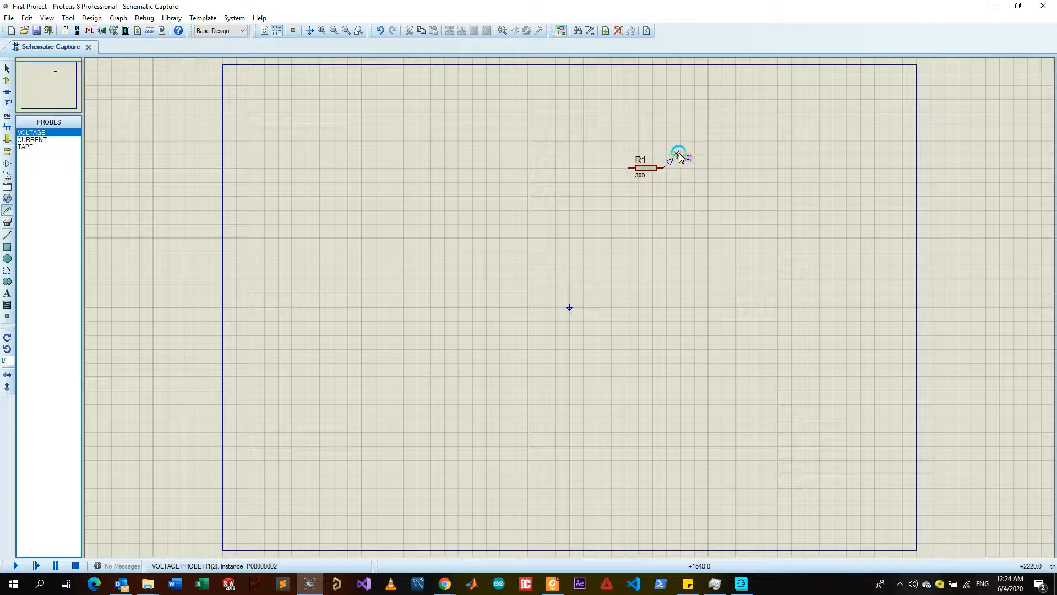
- Review the virtual instruments, including LOGIC ANALYSER, and place an OSCILLOSCOPE on the sheet to the left of resistor R1
{"action": "left_click", "coordinate": [7, 223]}
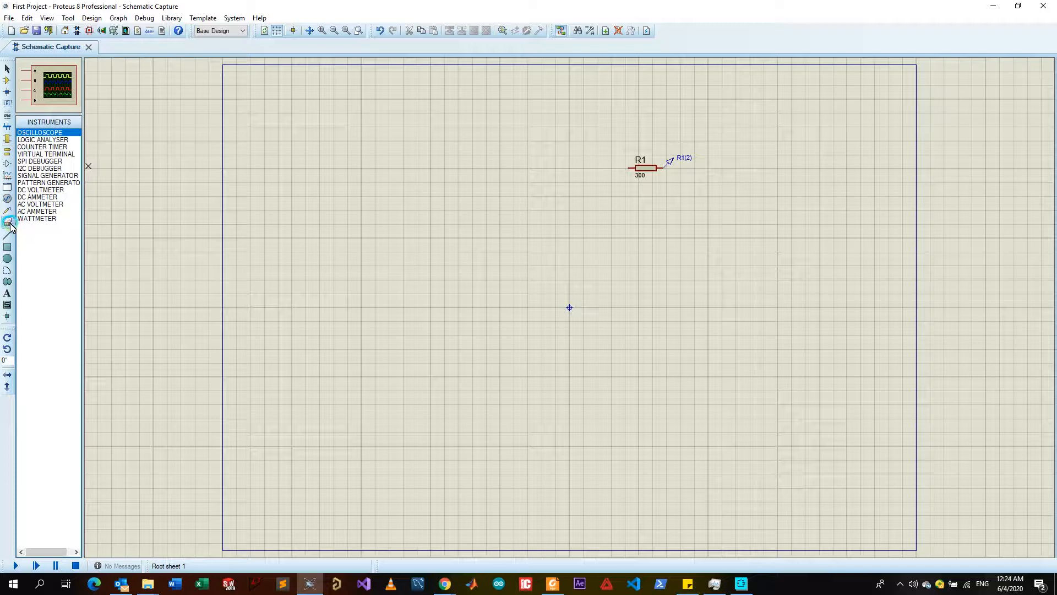
{"action": "left_click", "coordinate": [34, 140]}
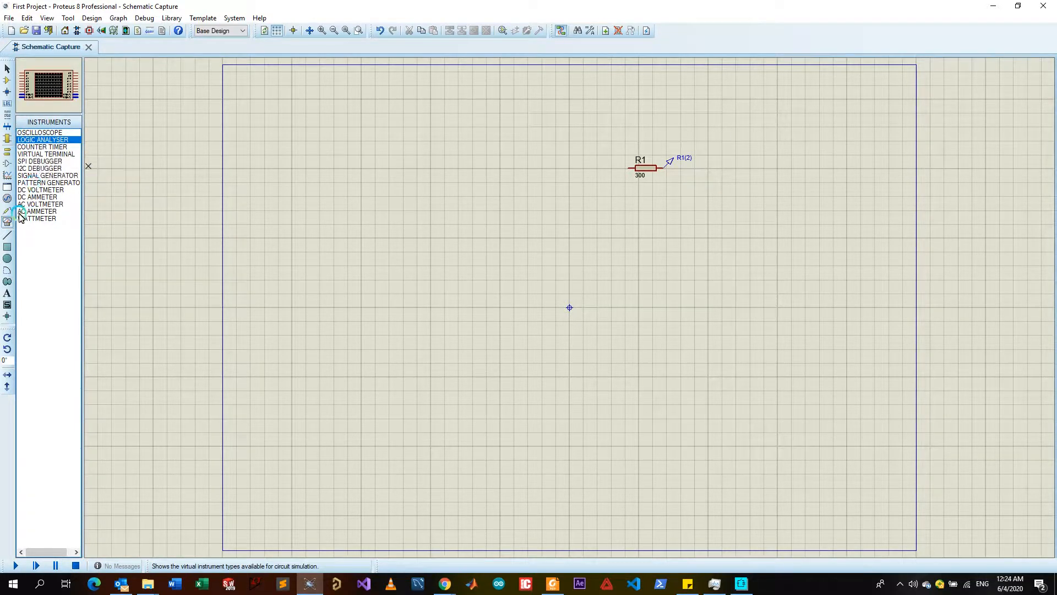
{"action": "left_click", "coordinate": [38, 133]}
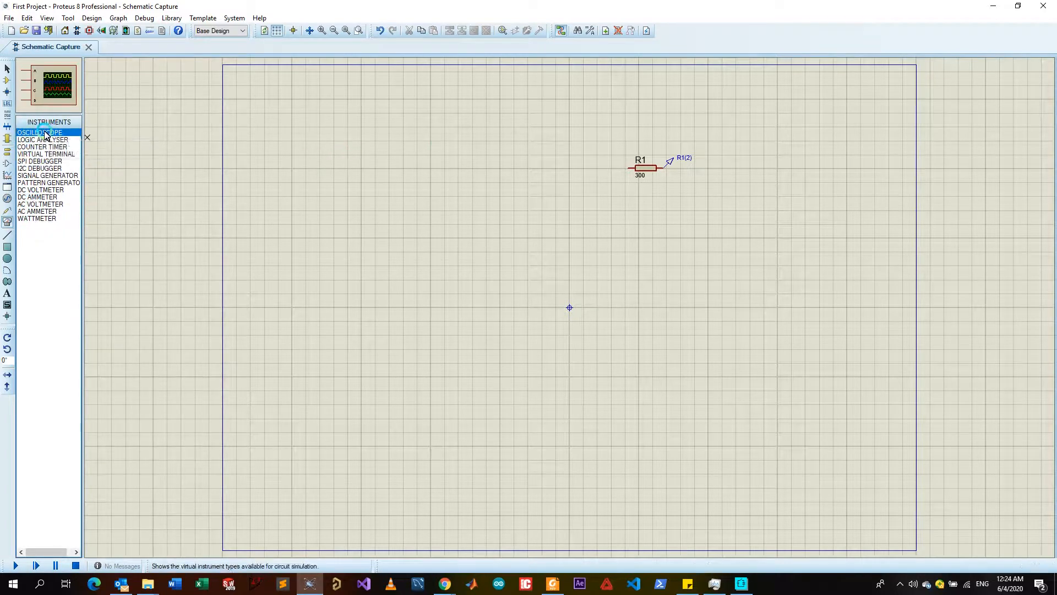
{"action": "left_click", "coordinate": [342, 165]}
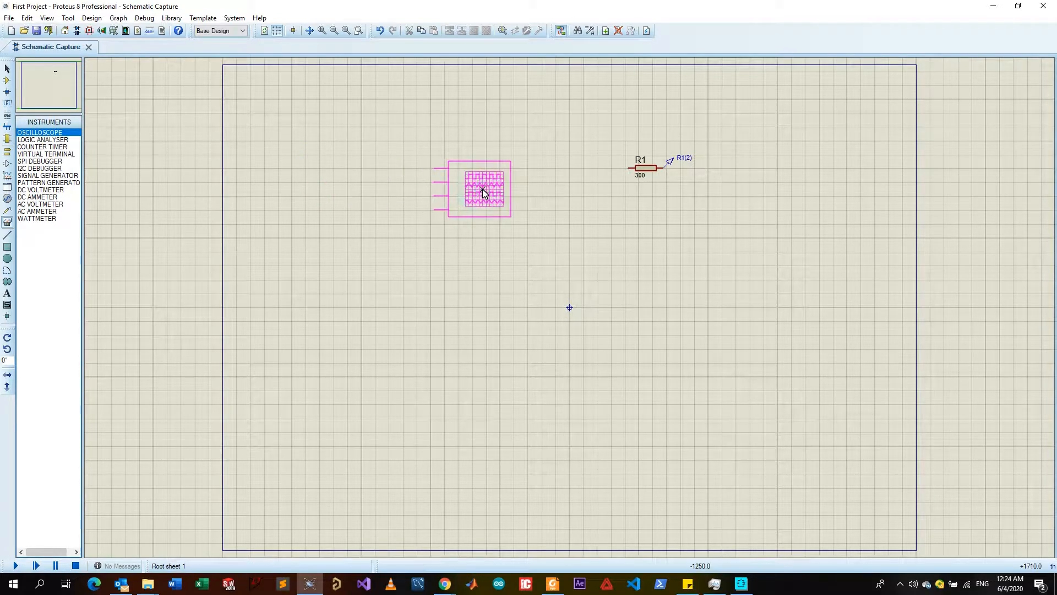
{"action": "left_click", "coordinate": [483, 190]}
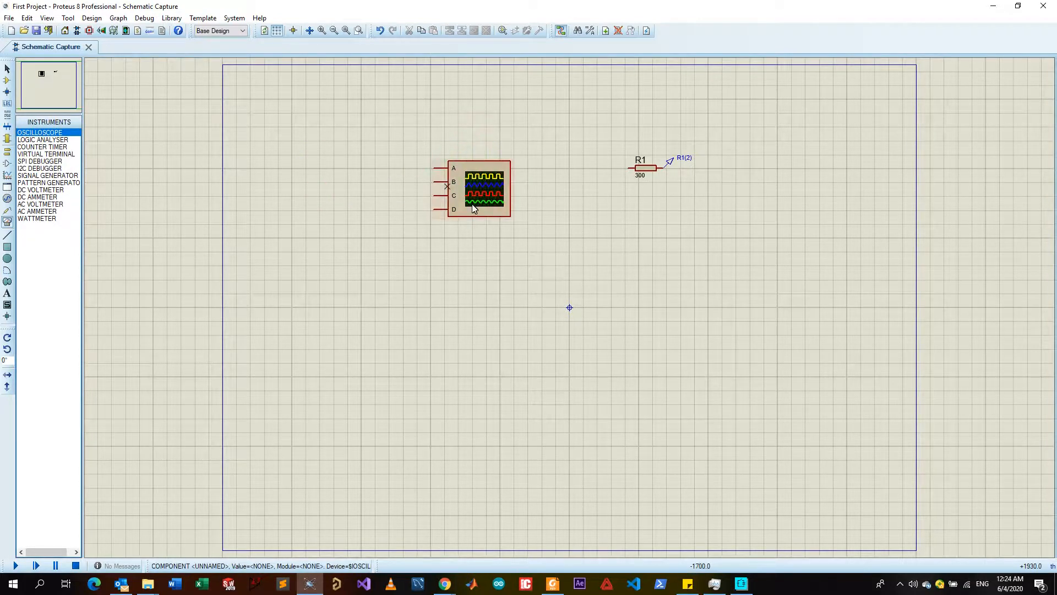
{"action": "left_click", "coordinate": [433, 168]}
{"action": "left_click", "coordinate": [405, 167]}
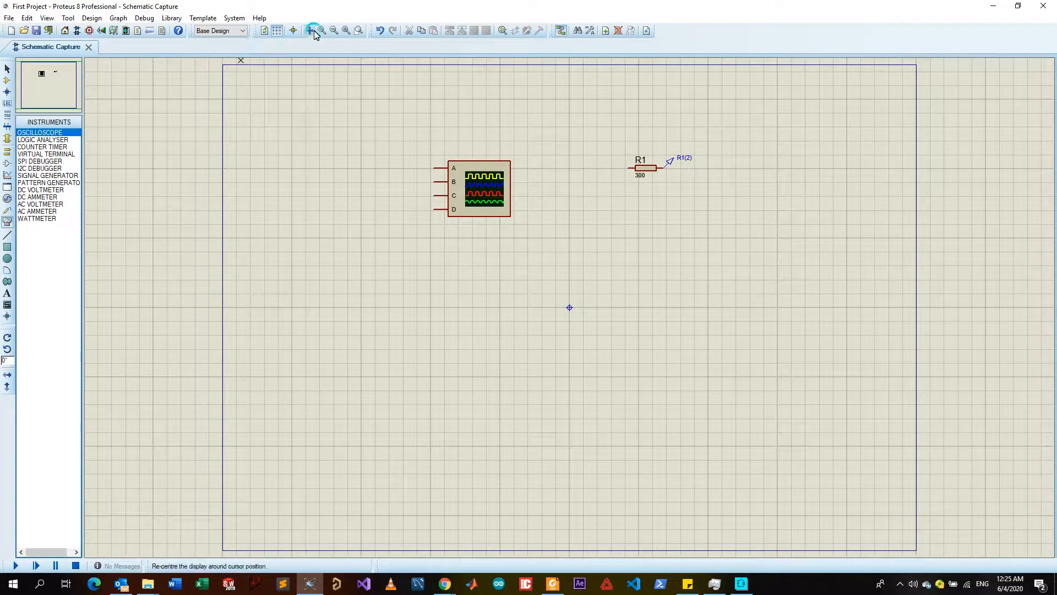
- Zoom to an area enclosing the oscilloscope and return to the view of the entire sheet
{"action": "left_click", "coordinate": [357, 31]}
{"action": "left_click", "coordinate": [569, 308]}
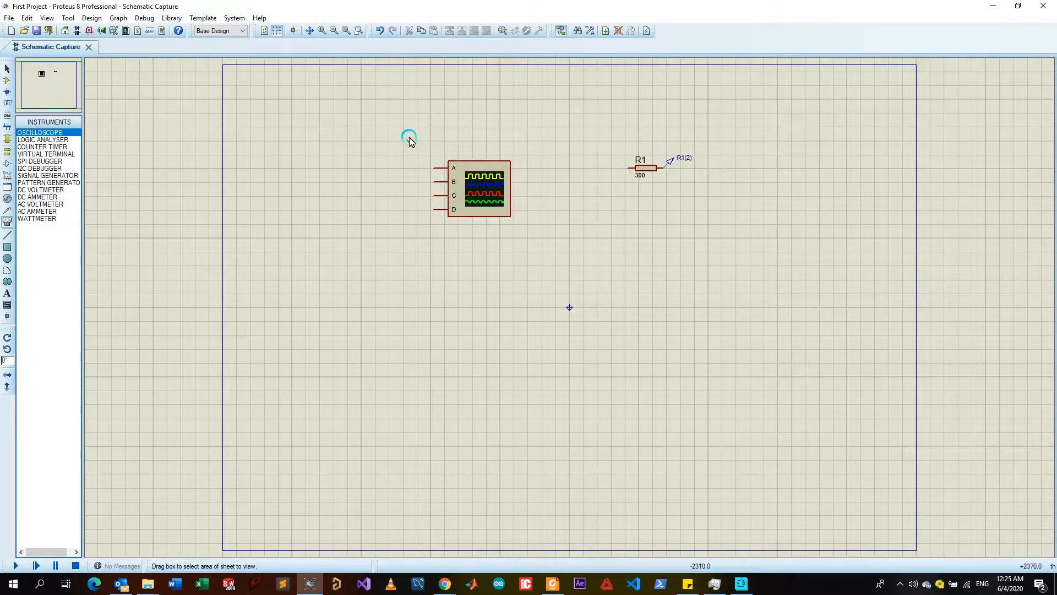
{"action": "left_click_drag", "start_coordinate": [404, 125], "coordinate": [542, 243]}
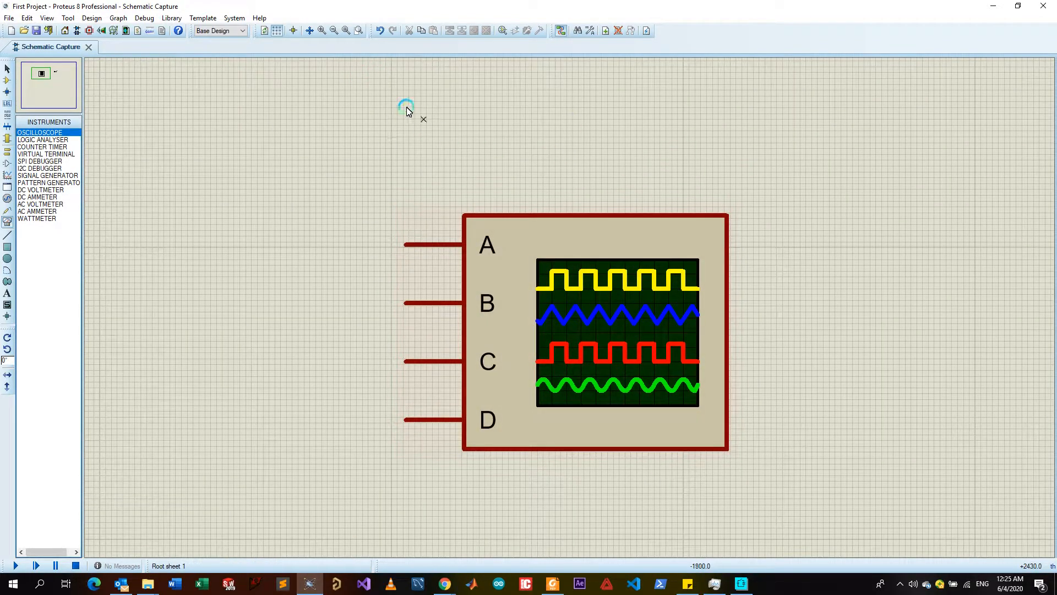
{"action": "left_click", "coordinate": [345, 33]}
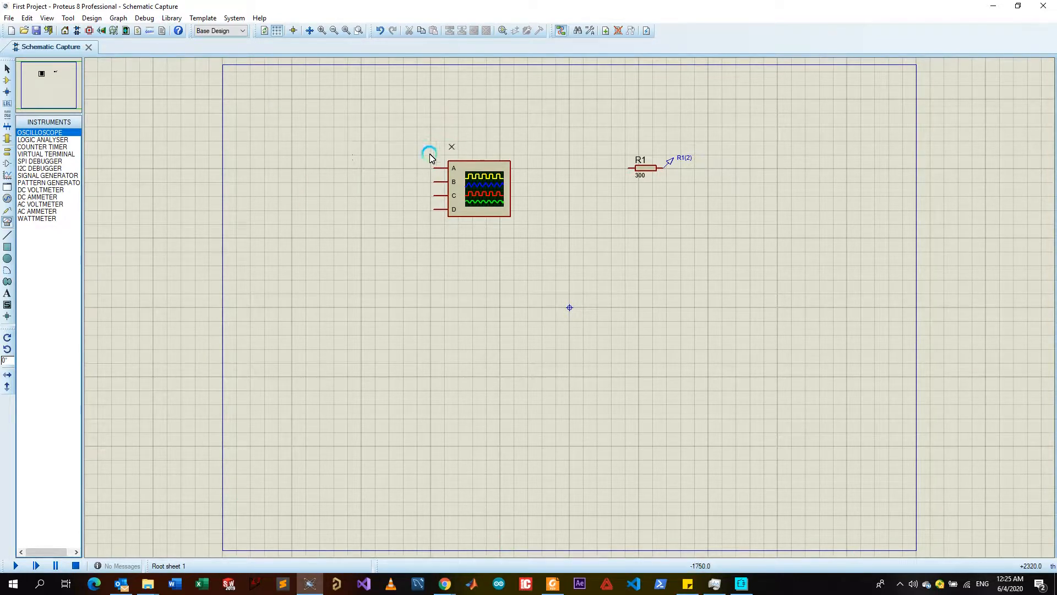
- Change the sheet size to A3, 15in by 10in, and fit the enlarged sheet in the view
{"action": "left_click", "coordinate": [232, 18]}
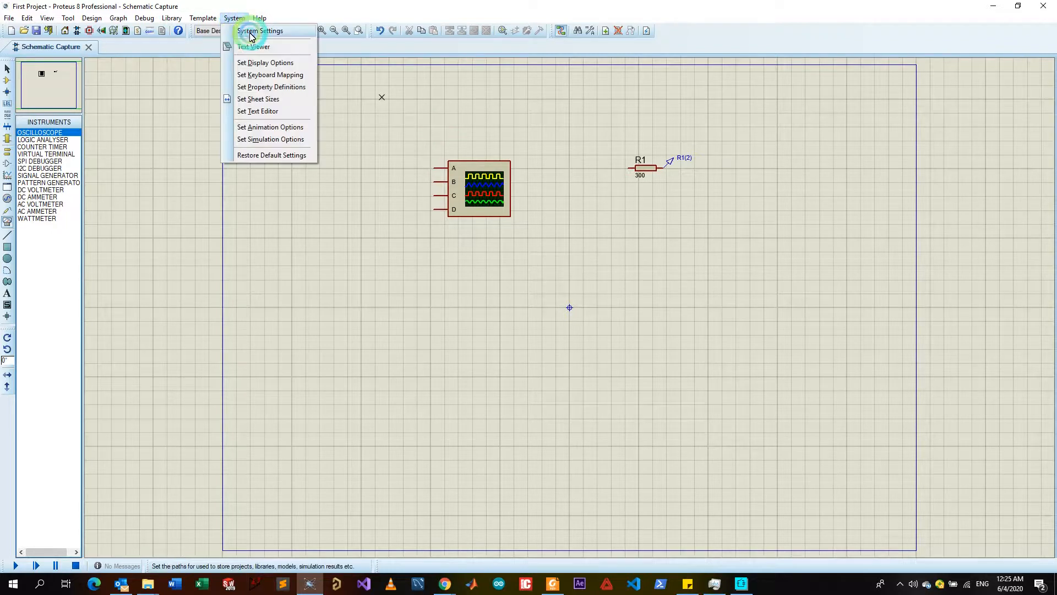
{"action": "left_click", "coordinate": [258, 99]}
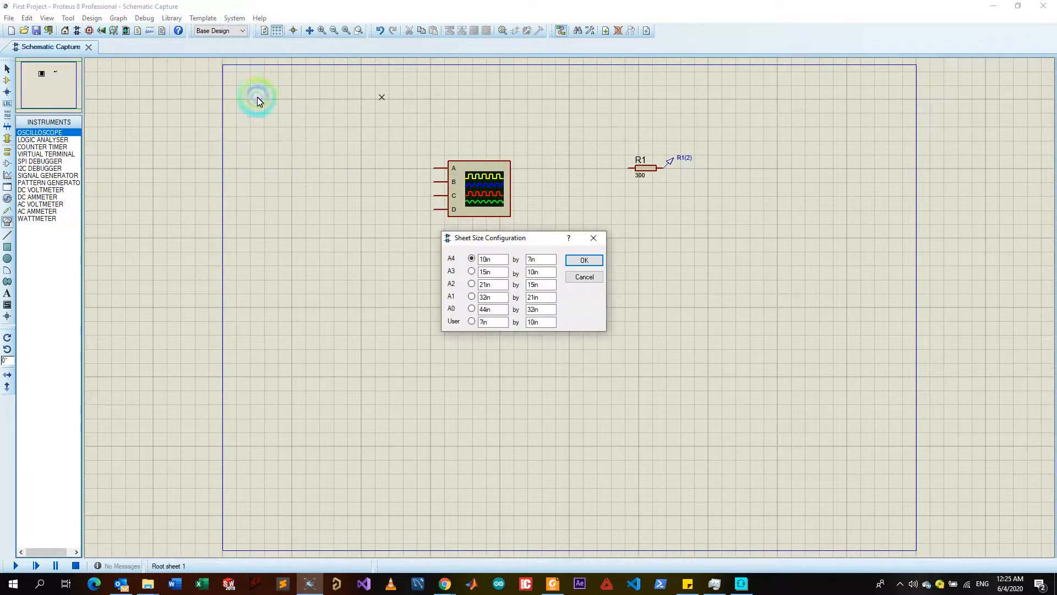
{"action": "left_click", "coordinate": [471, 271]}
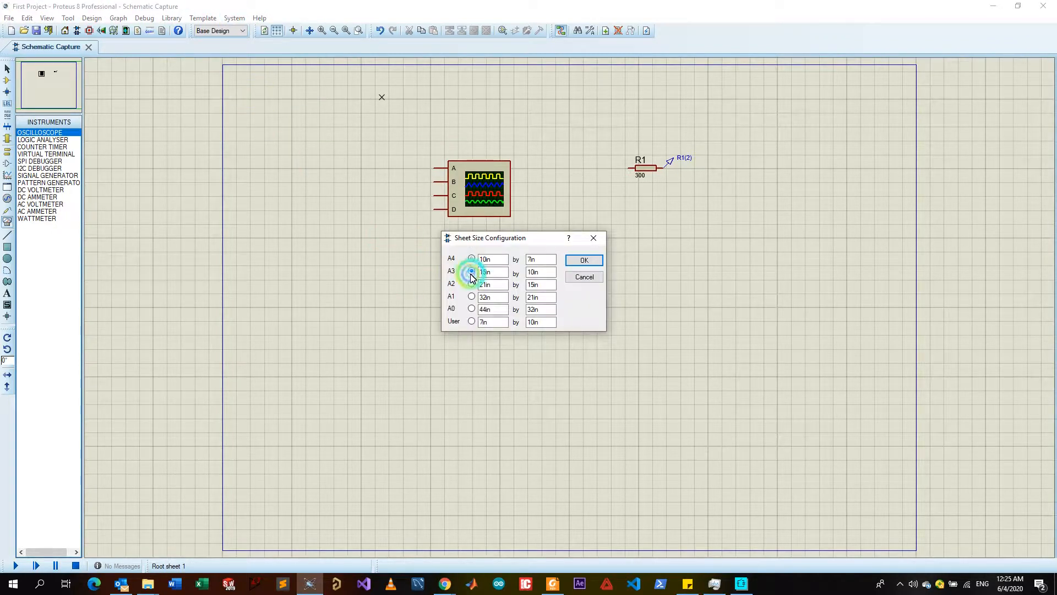
{"action": "left_click", "coordinate": [584, 260]}
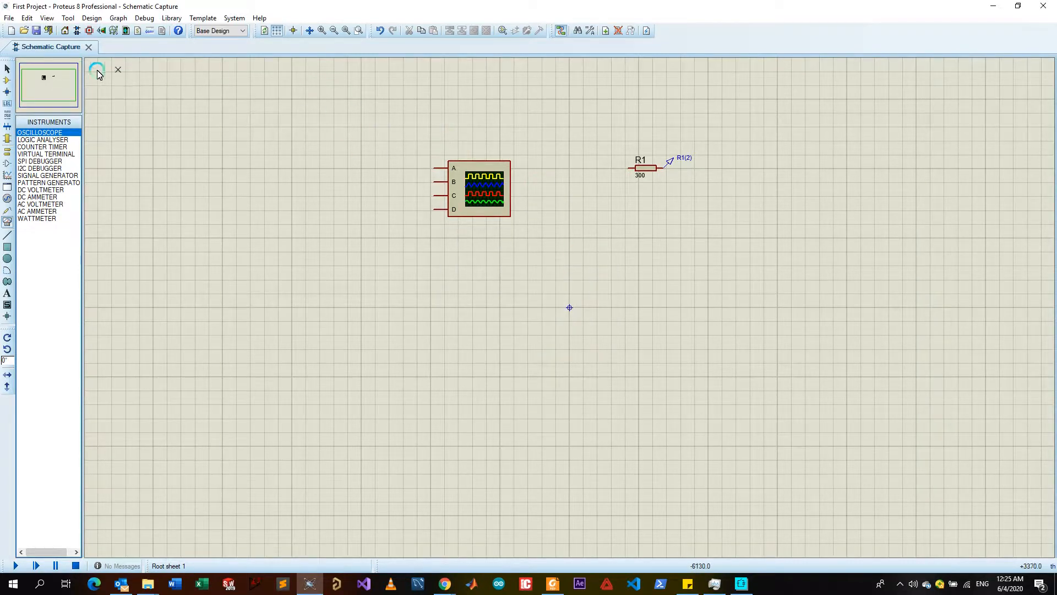
{"action": "left_click", "coordinate": [347, 30]}
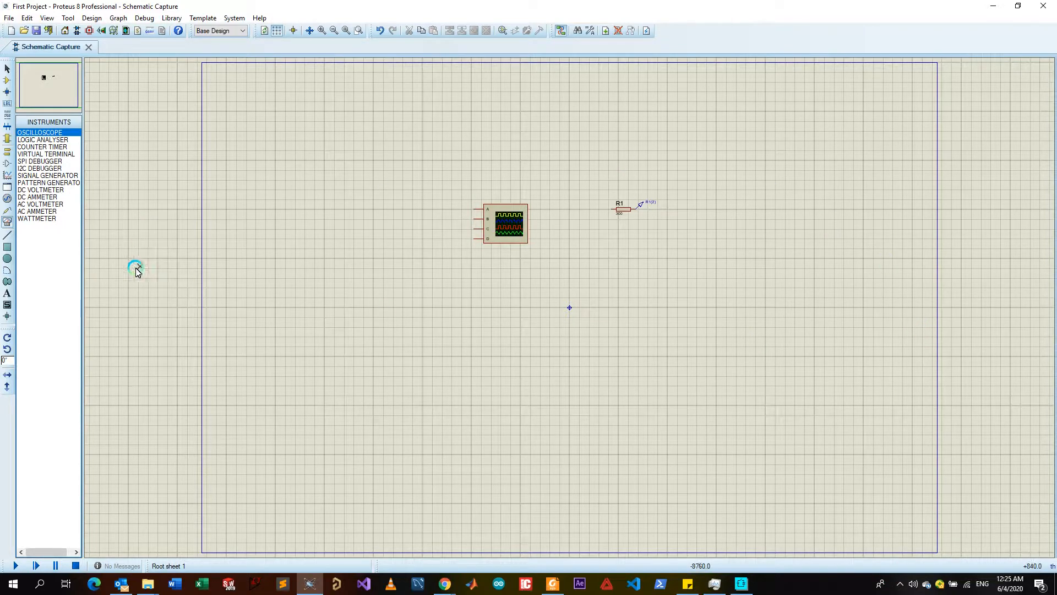
- Run the simulation and move the Digital Oscilloscope window below and to the right of the oscilloscope symbol
{"action": "left_click", "coordinate": [18, 565]}
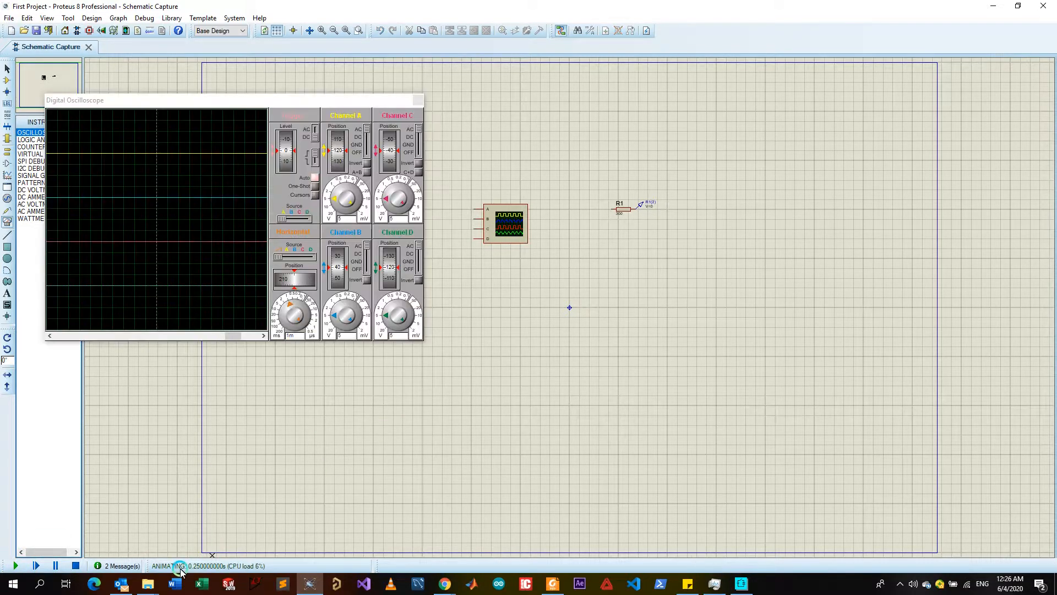
{"action": "left_click_drag", "start_coordinate": [159, 105], "coordinate": [609, 261]}
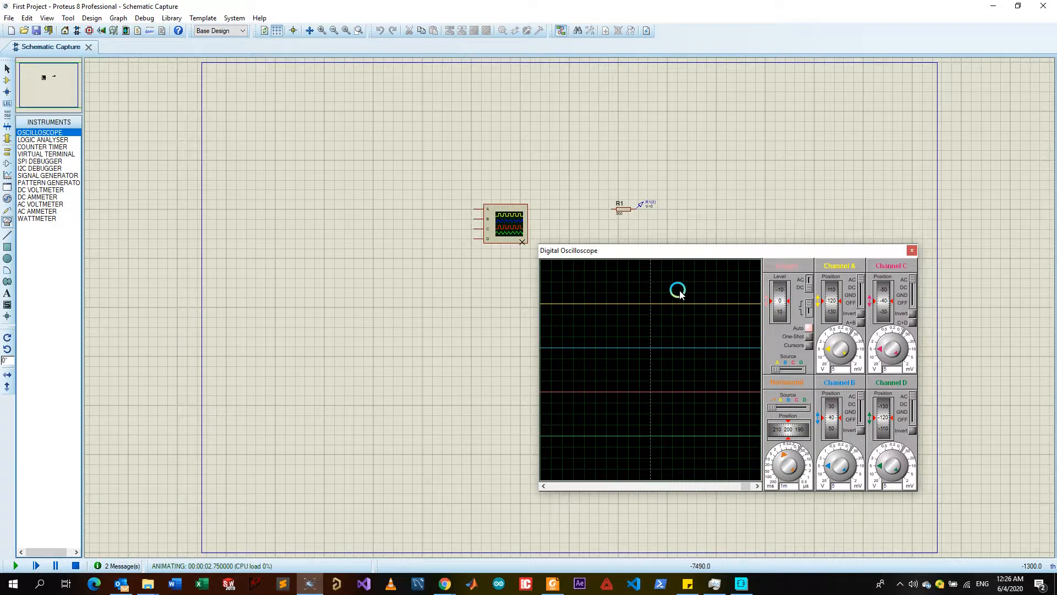
{"action": "scroll", "coordinate": [650, 215], "scroll_direction": "up", "scroll_amount": 1}
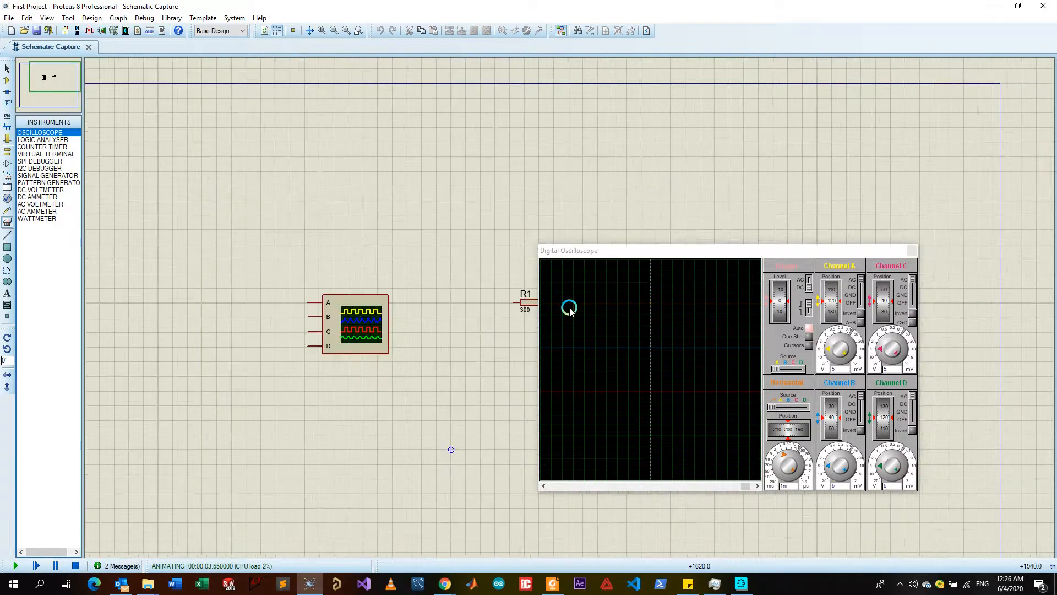
- Move the Digital Oscilloscope window clear of resistor R1 and its voltage probe, and view the part list in Design Explorer before closing it
{"action": "left_click_drag", "start_coordinate": [632, 254], "coordinate": [698, 239]}
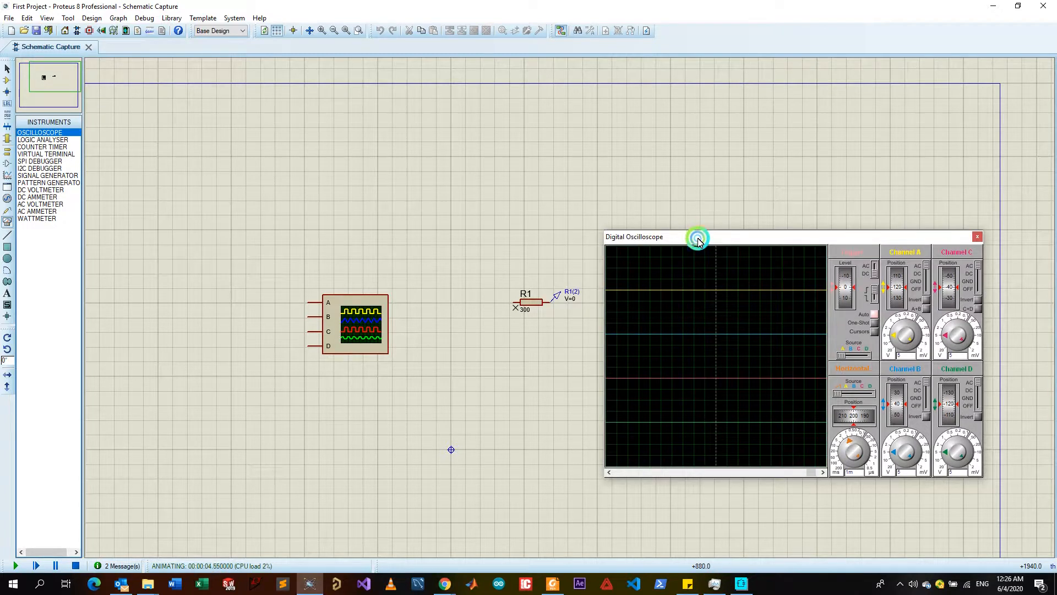
{"action": "left_click", "coordinate": [543, 303]}
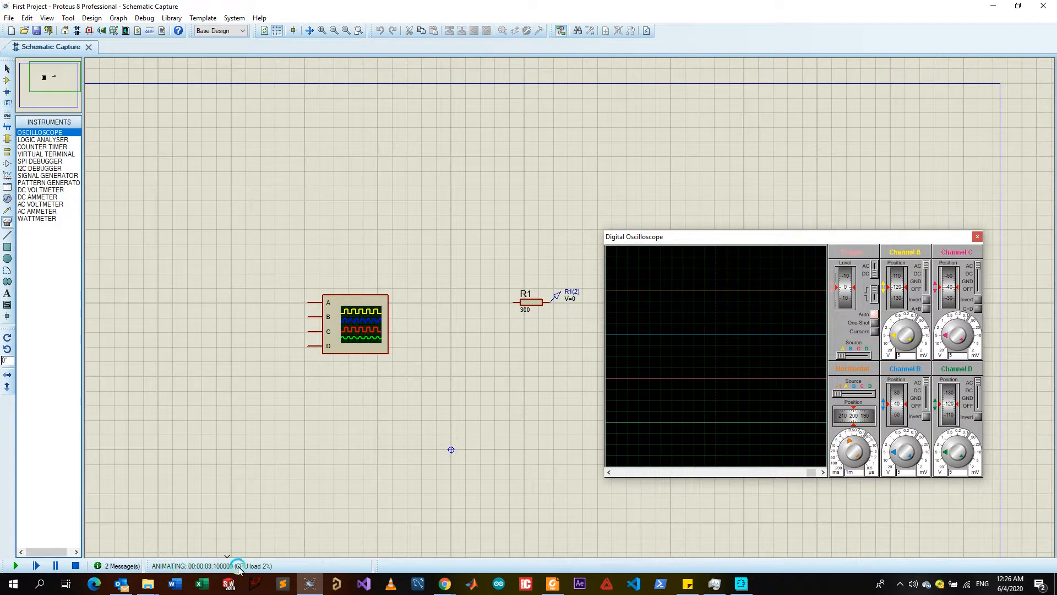
{"action": "left_click", "coordinate": [206, 567]}
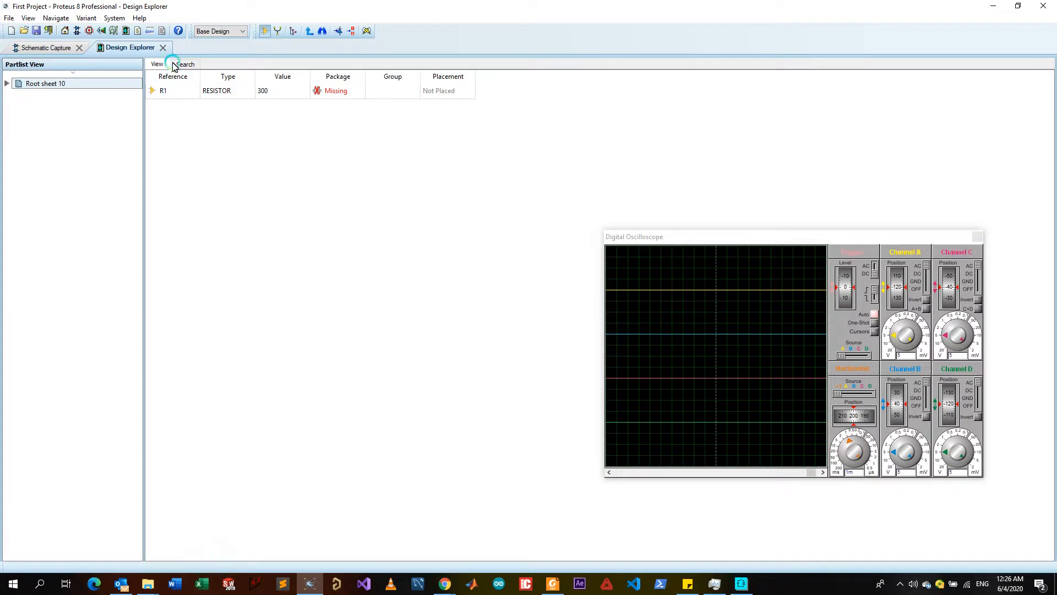
{"action": "left_click", "coordinate": [164, 48]}
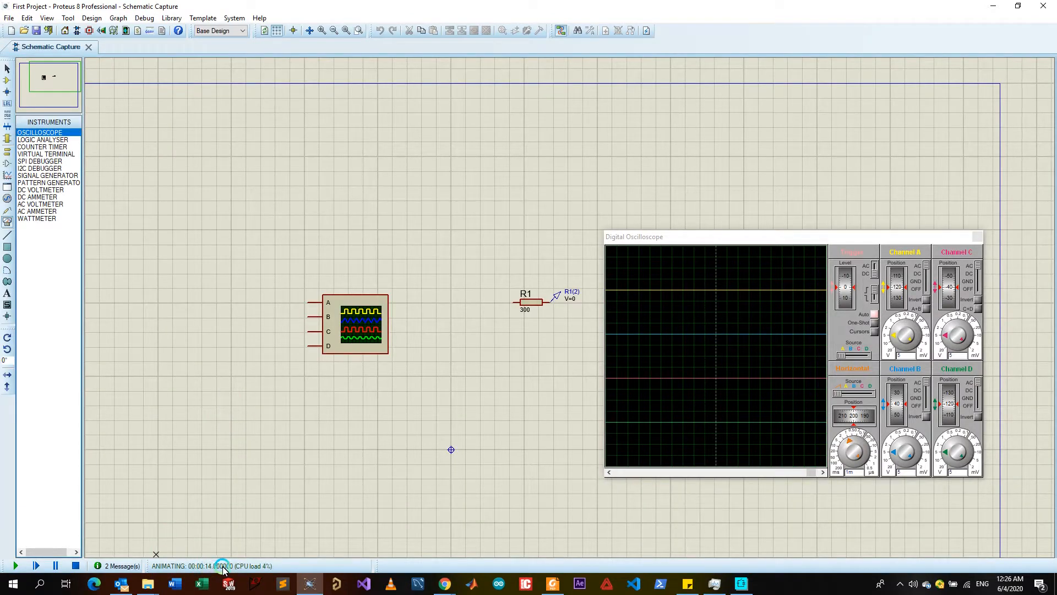
- Pause the running simulation and stop it completely
{"action": "left_click", "coordinate": [55, 565]}
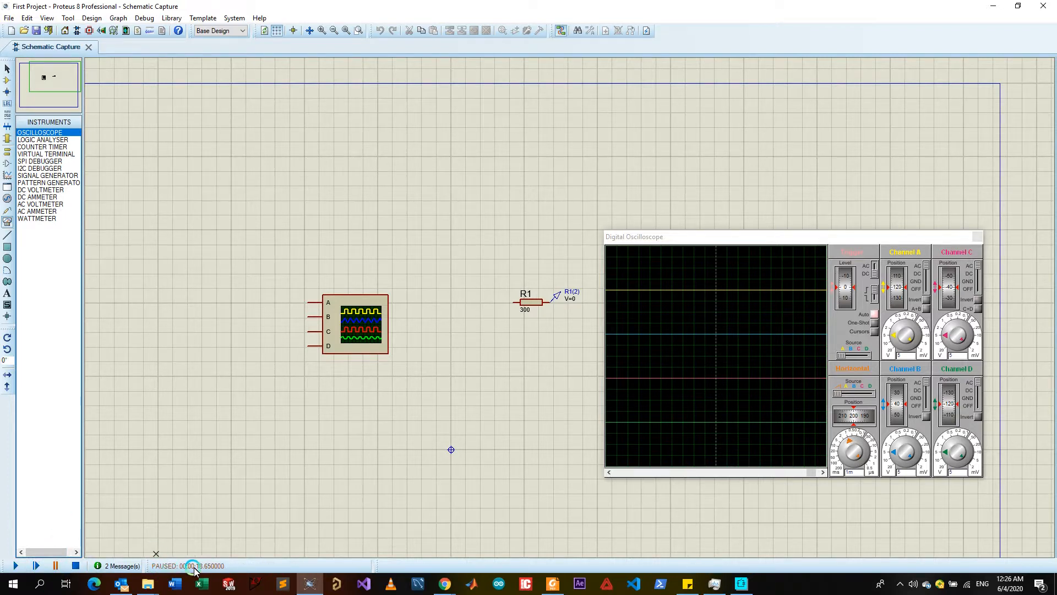
{"action": "left_click", "coordinate": [76, 565]}
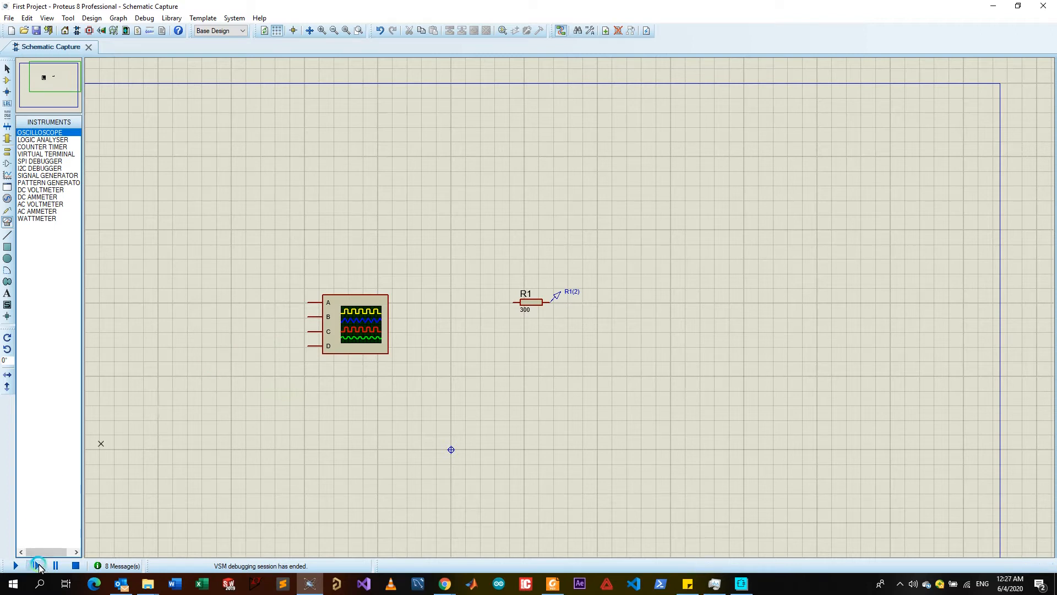
- Advance the simulation from the stopped state in single steps and resume it as a continuous run
{"action": "left_click", "coordinate": [36, 565]}
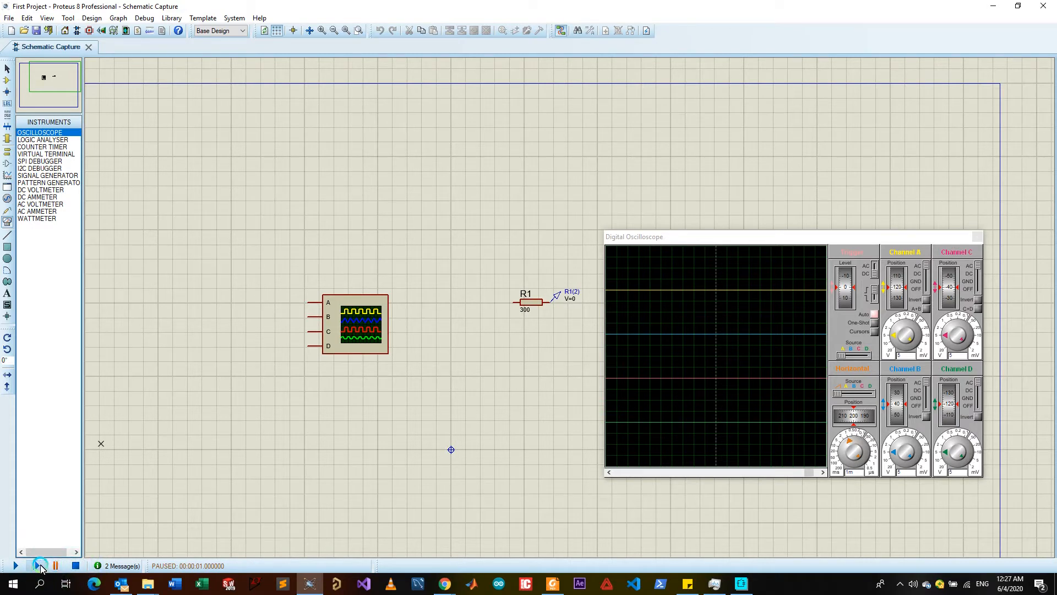
{"action": "left_click", "coordinate": [36, 566]}
{"action": "left_click", "coordinate": [16, 565]}
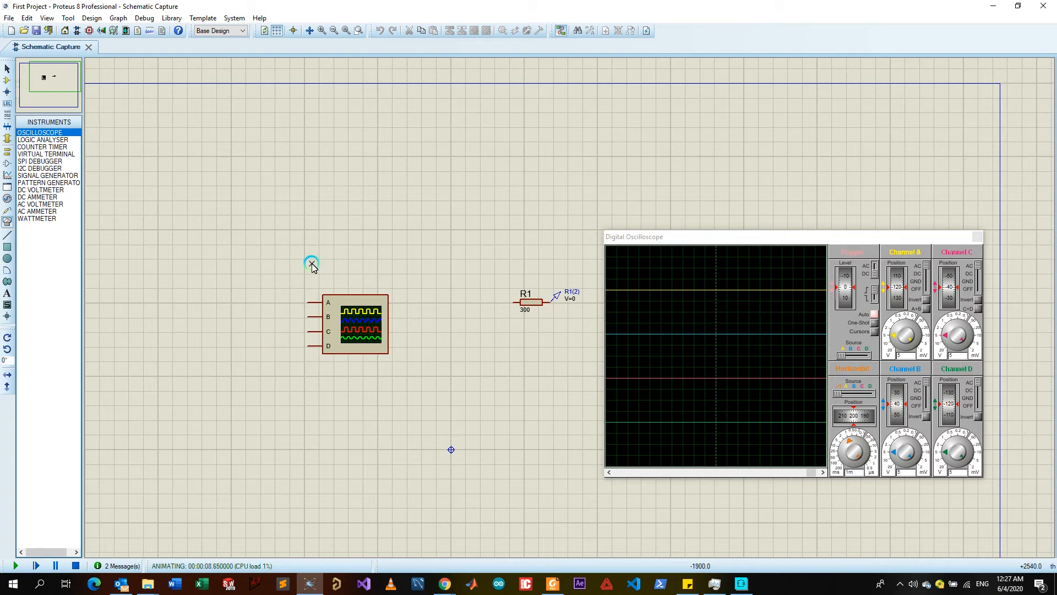
{"action": "left_click", "coordinate": [900, 583]}
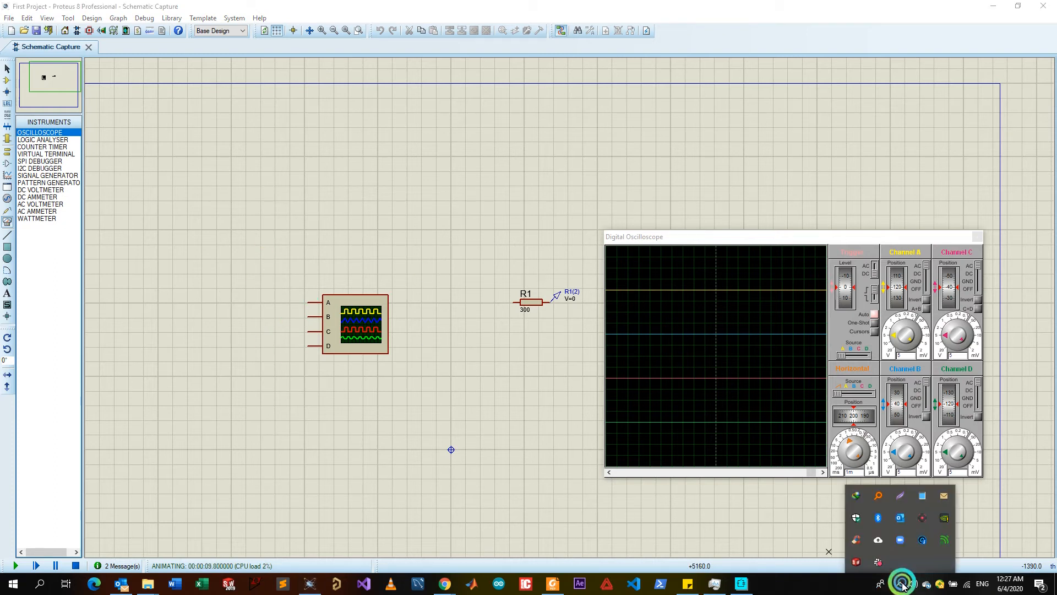
{"action": "left_click", "coordinate": [921, 517]}
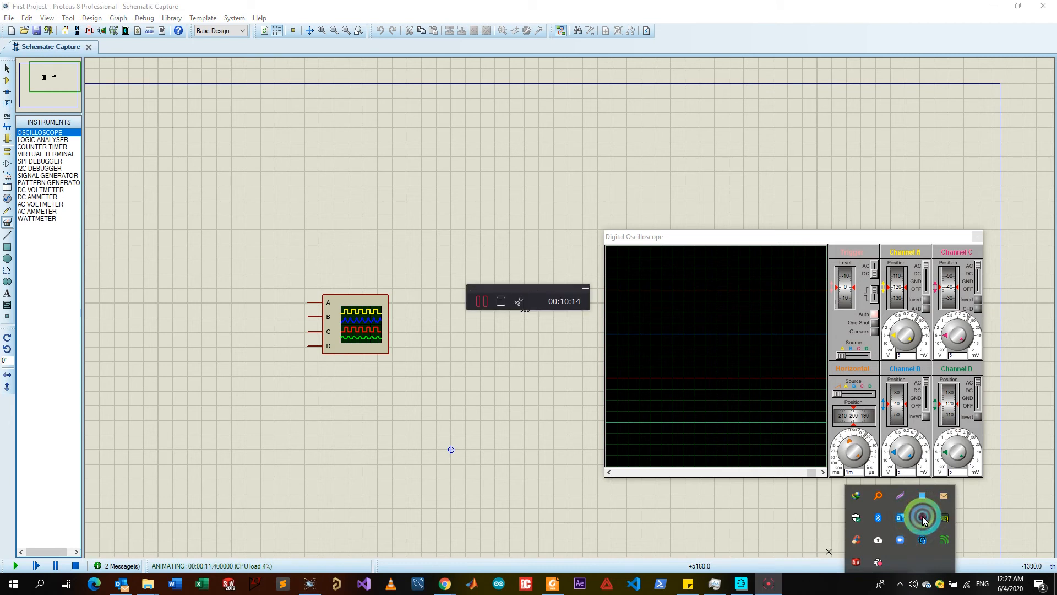